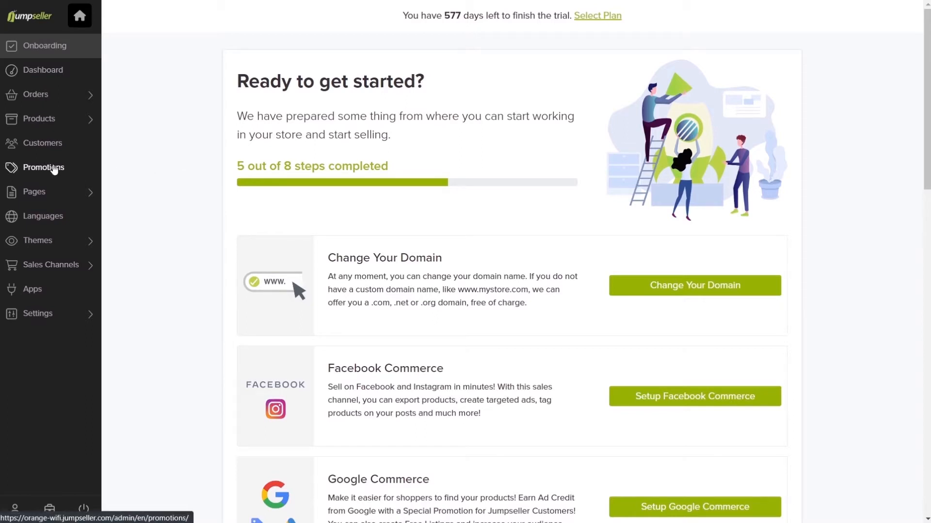
# Create a new promotion and give it the discount name Easter.
pyautogui.click(53, 168)
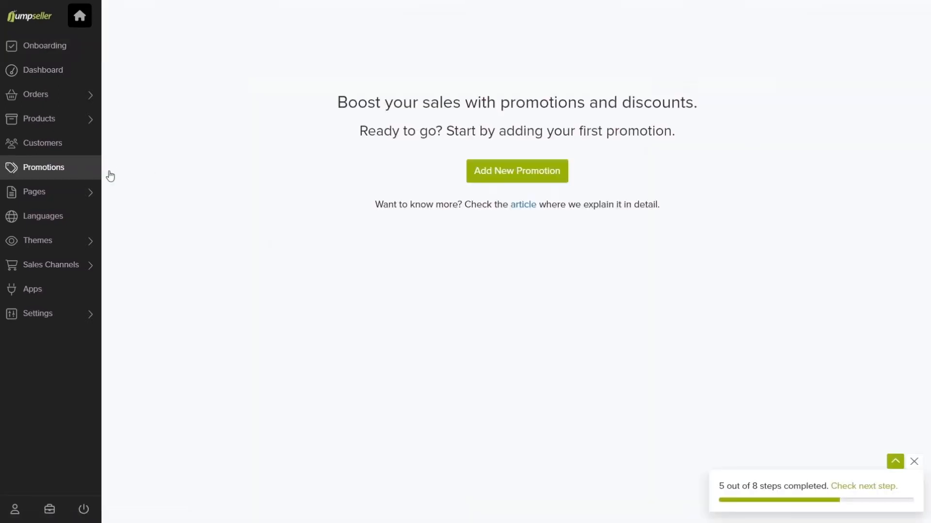
pyautogui.click(501, 168)
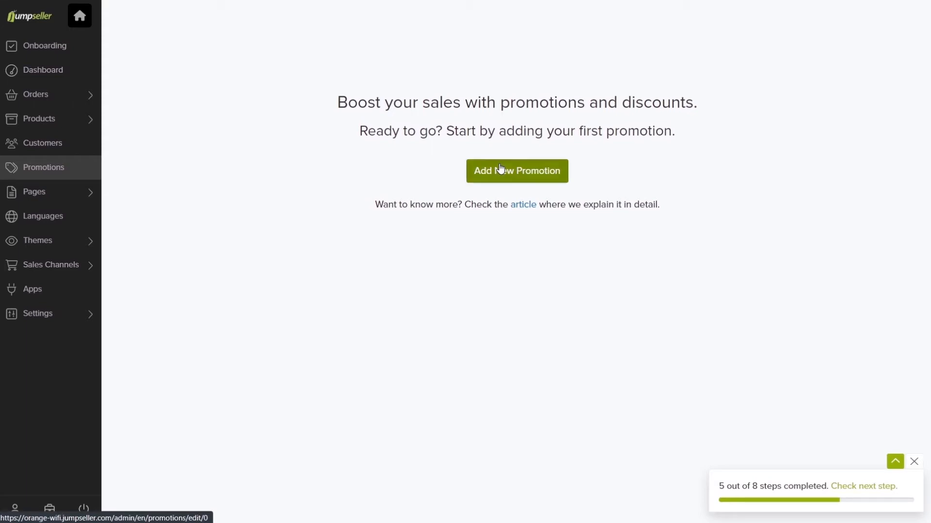
pyautogui.click(277, 91)
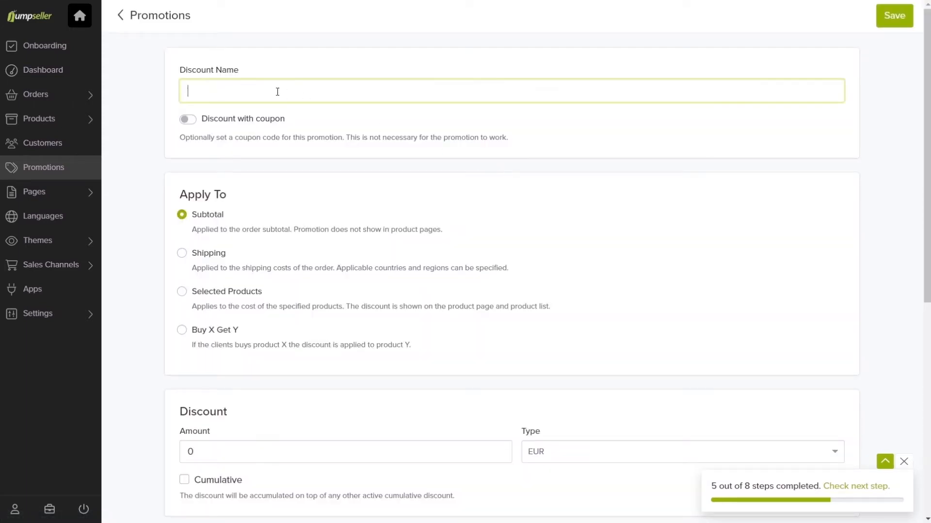
pyautogui.write('Easter')
# Enable the discount with coupon, name the coupon Influencer and limit it to 50 uses.
pyautogui.click(188, 119)
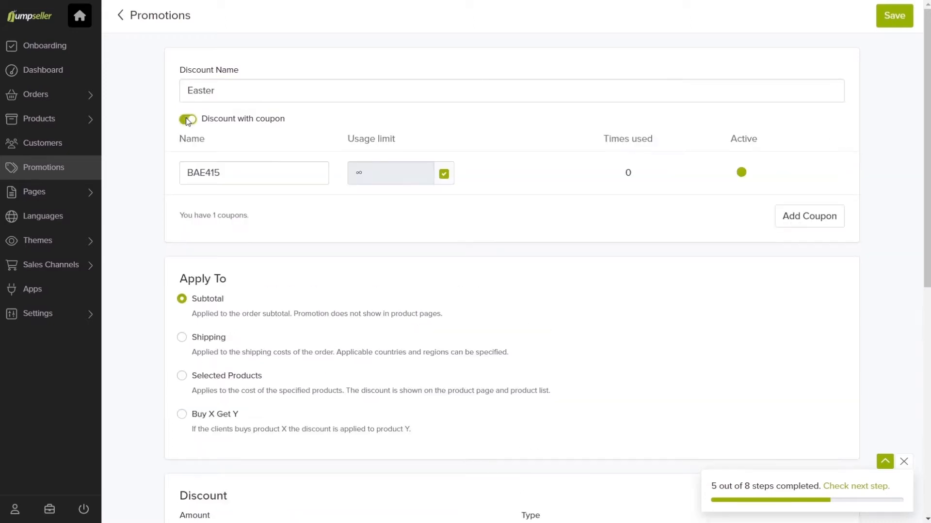
pyautogui.moveTo(226, 172); pyautogui.dragTo(187, 167)
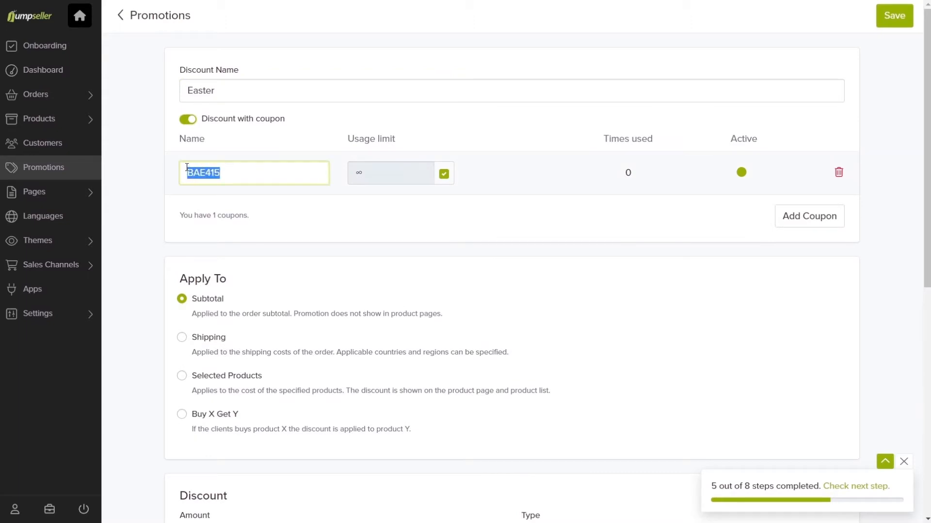
pyautogui.write('Influencer')
pyautogui.click(445, 174)
pyautogui.doubleClick(356, 173)
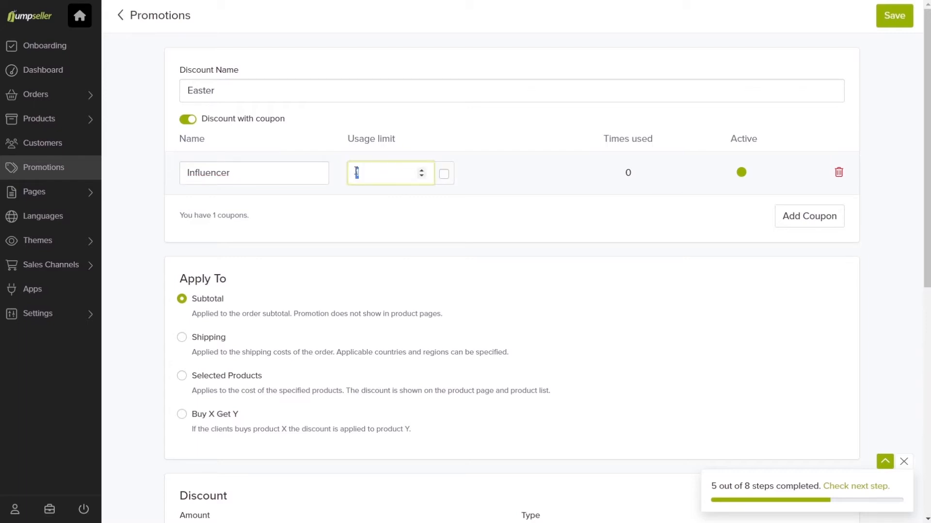
pyautogui.write('50')
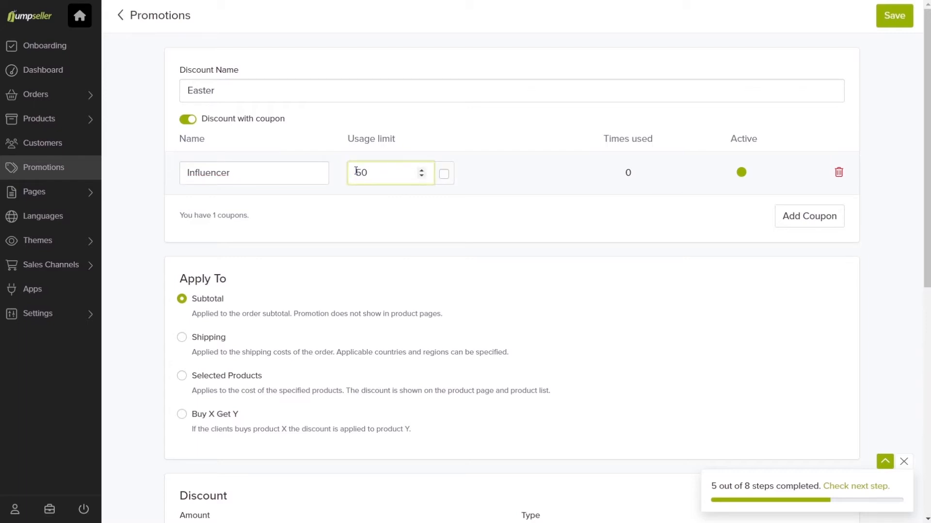
# Add a second coupon named Friends with a usage limit of 20.
pyautogui.click(781, 219)
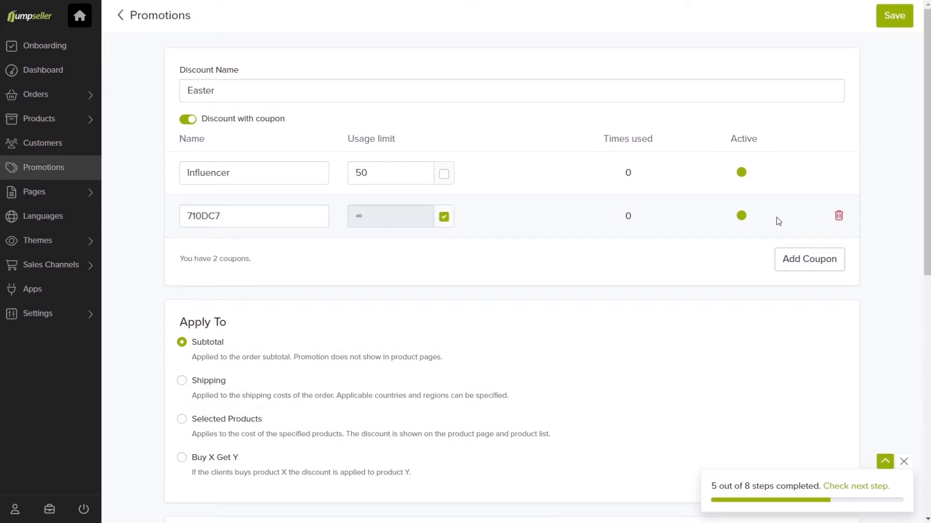
pyautogui.moveTo(221, 217); pyautogui.dragTo(182, 213)
pyautogui.write('Friends')
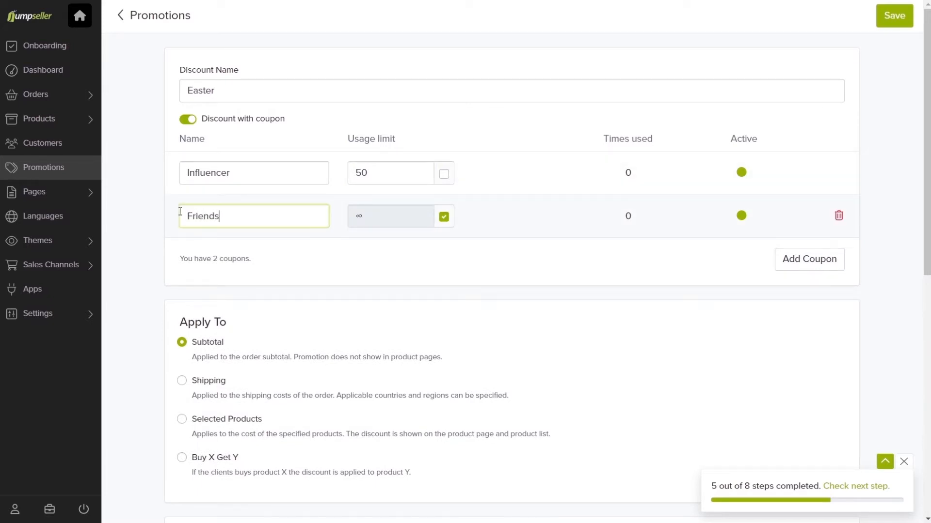
pyautogui.click(443, 217)
pyautogui.write('20')
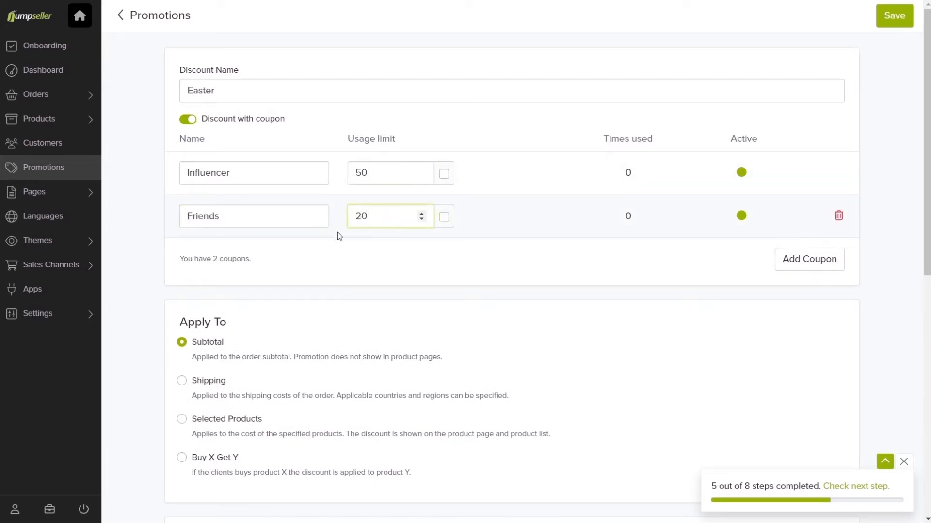
pyautogui.click(329, 327)
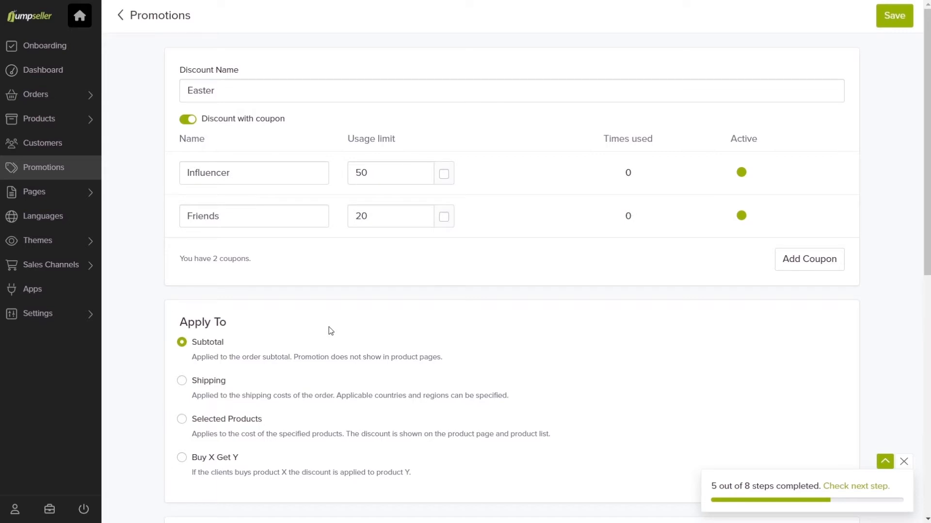
# Enter a discount amount of 20 and mark the discount as cumulative.
pyautogui.scroll(-3, 329, 331)
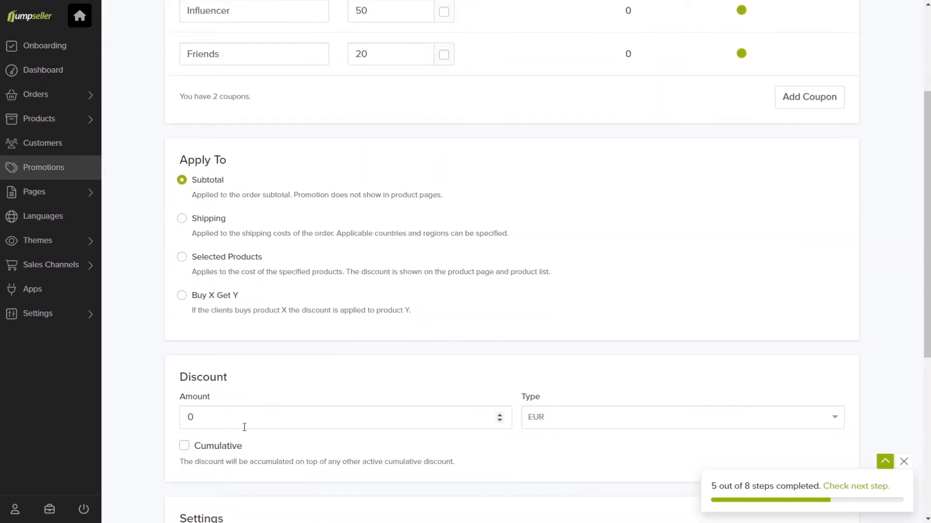
pyautogui.doubleClick(184, 417)
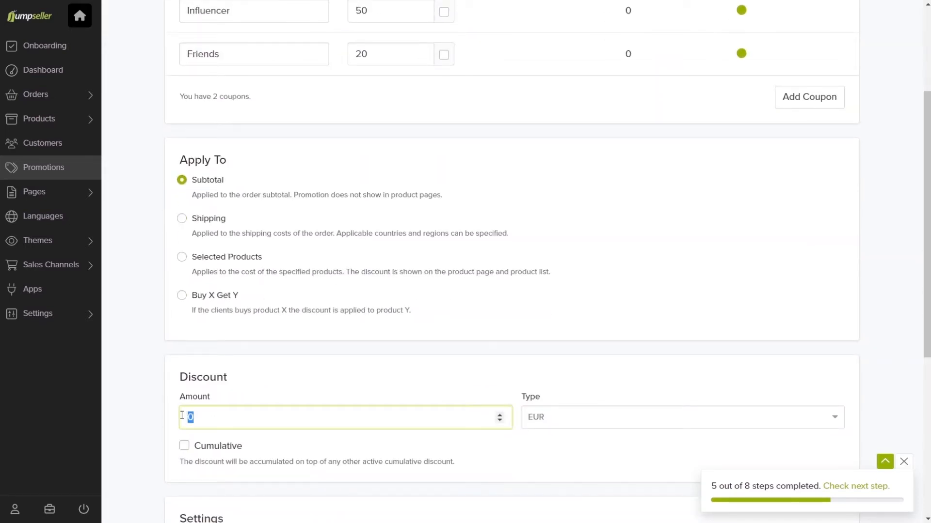
pyautogui.write('20')
pyautogui.click(185, 446)
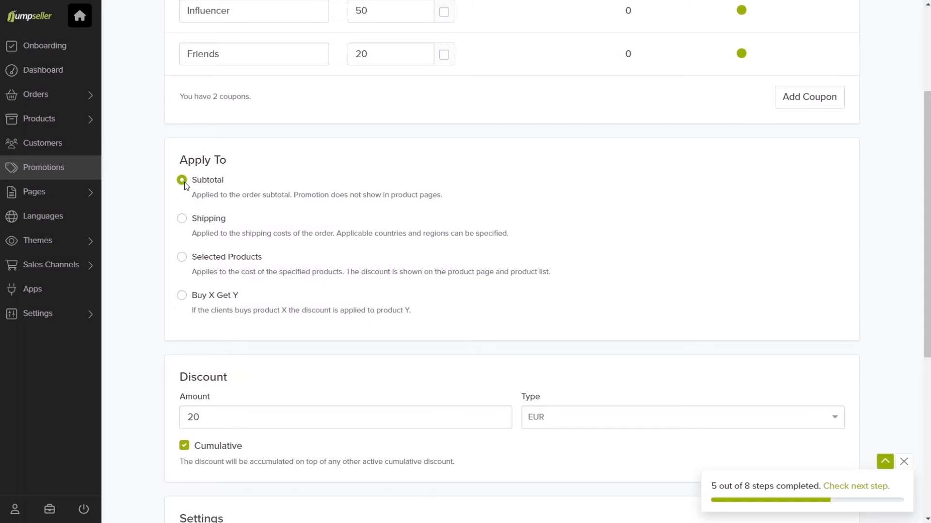
# Set the discount to 20 with the percentage type and make it cumulative.
pyautogui.scroll(4, 185, 185)
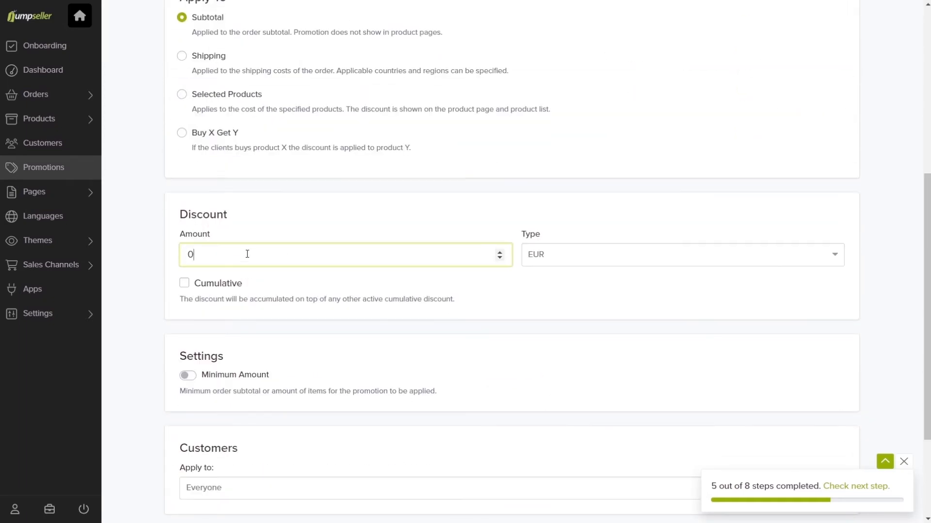
pyautogui.press('BackSpace')
pyautogui.write('20')
pyautogui.click(551, 254)
pyautogui.click(551, 278)
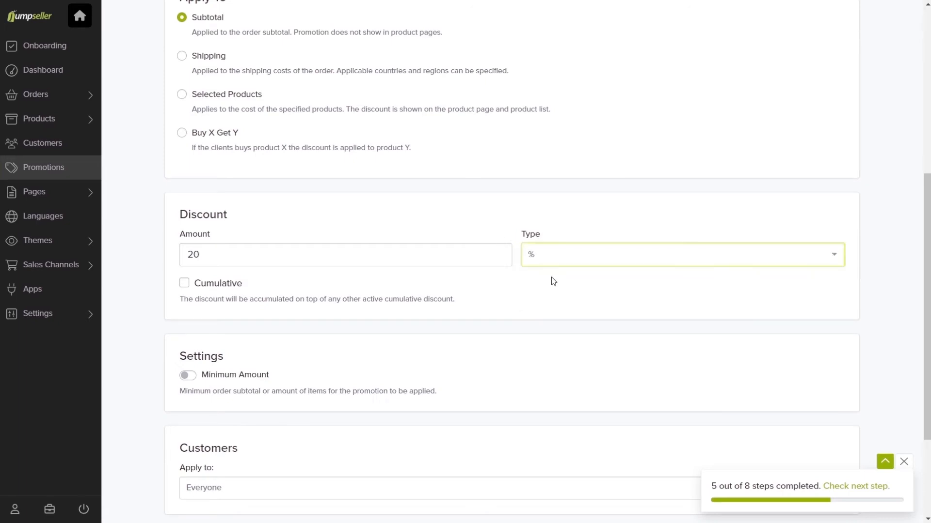
pyautogui.click(200, 285)
# Apply the promotion to shipping for the United Kingdom, removing Wales from its regions.
pyautogui.scroll(6, 200, 284)
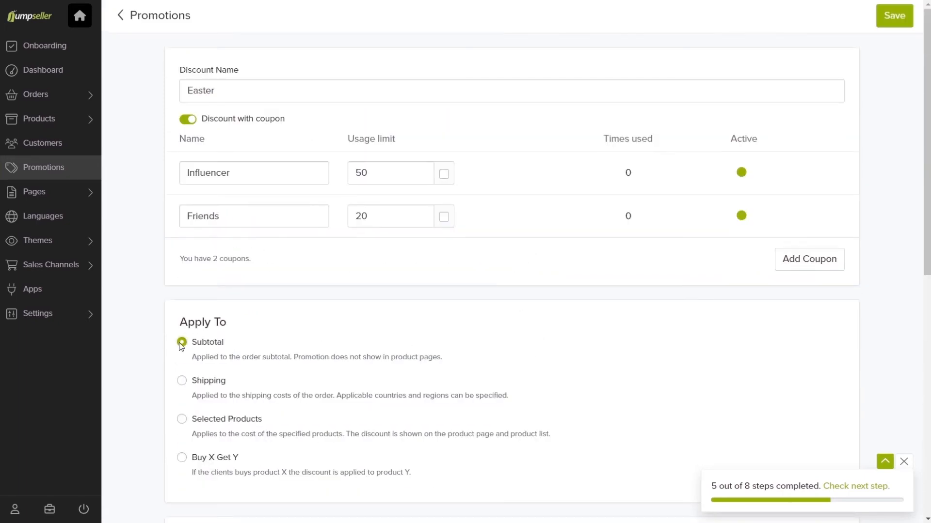
pyautogui.click(182, 381)
pyautogui.scroll(-7, 183, 382)
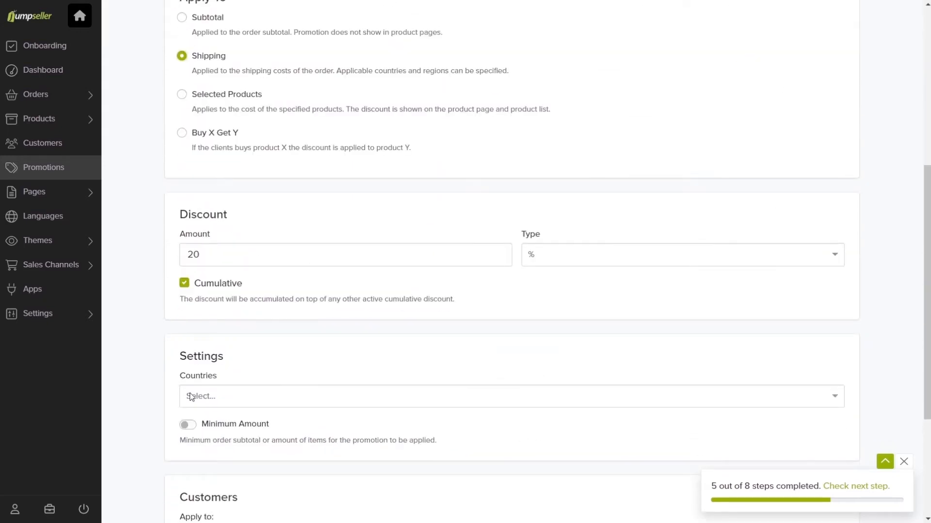
pyautogui.click(194, 400)
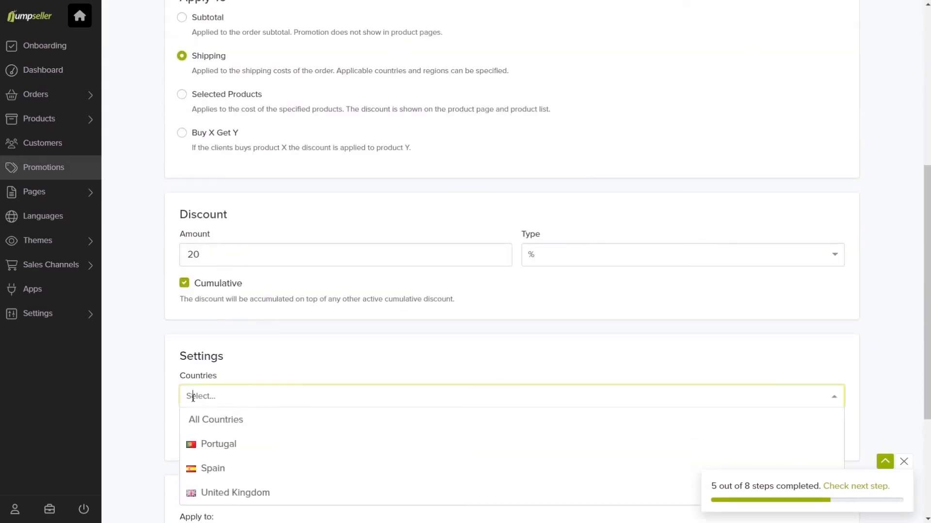
pyautogui.click(193, 492)
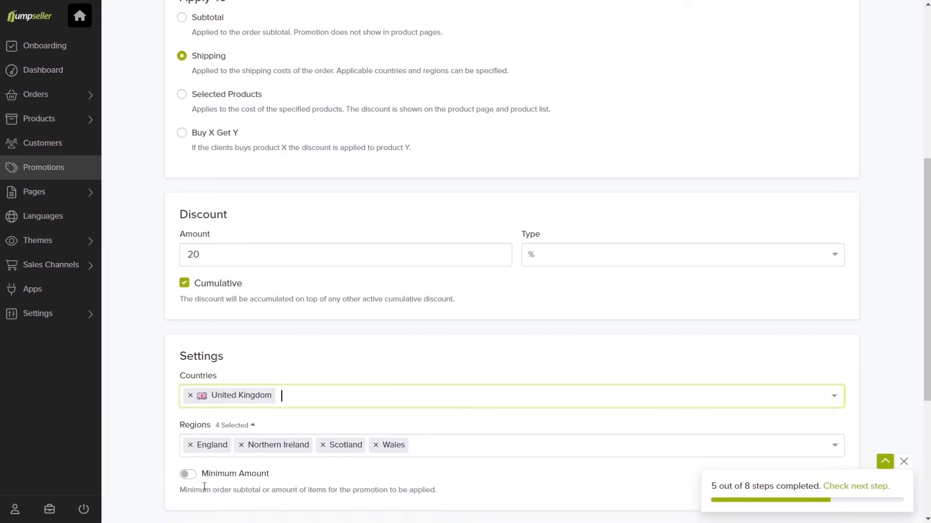
pyautogui.click(377, 444)
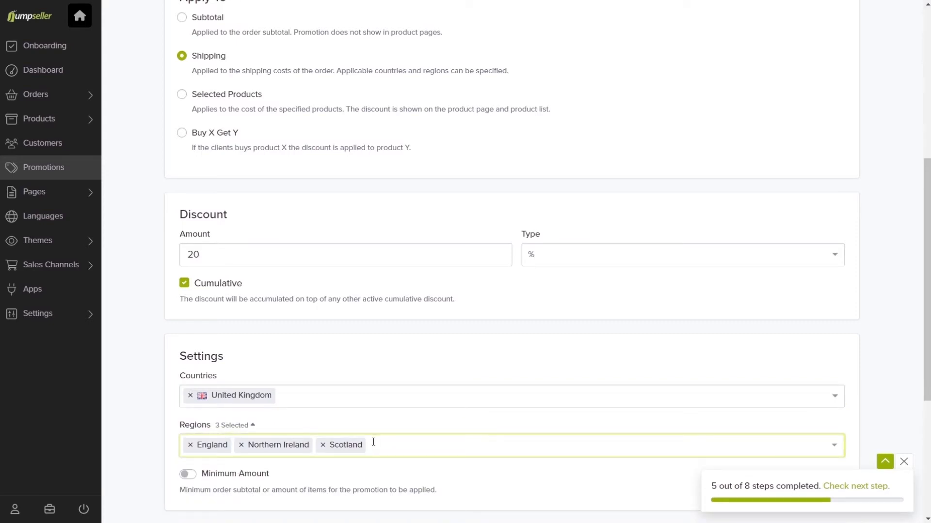
# Enable the minimum amount condition and set it to 40 EUR.
pyautogui.click(188, 474)
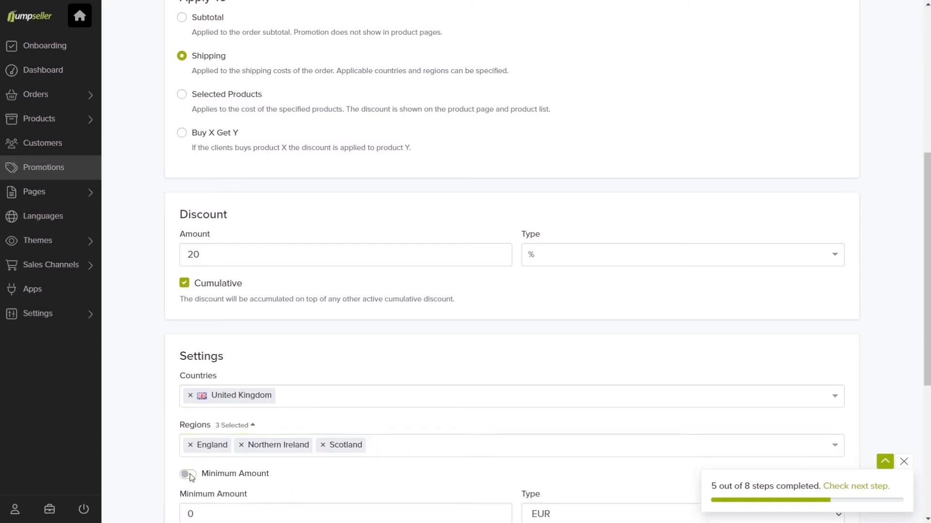
pyautogui.scroll(-3, 191, 474)
pyautogui.doubleClick(189, 352)
pyautogui.write('40')
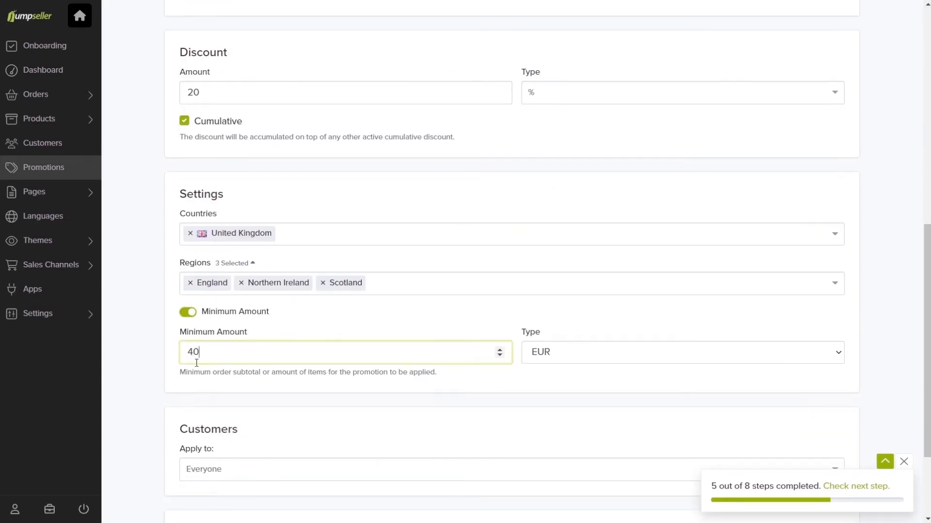
# Change the minimum amount condition to 5 with the type Items.
pyautogui.click(561, 355)
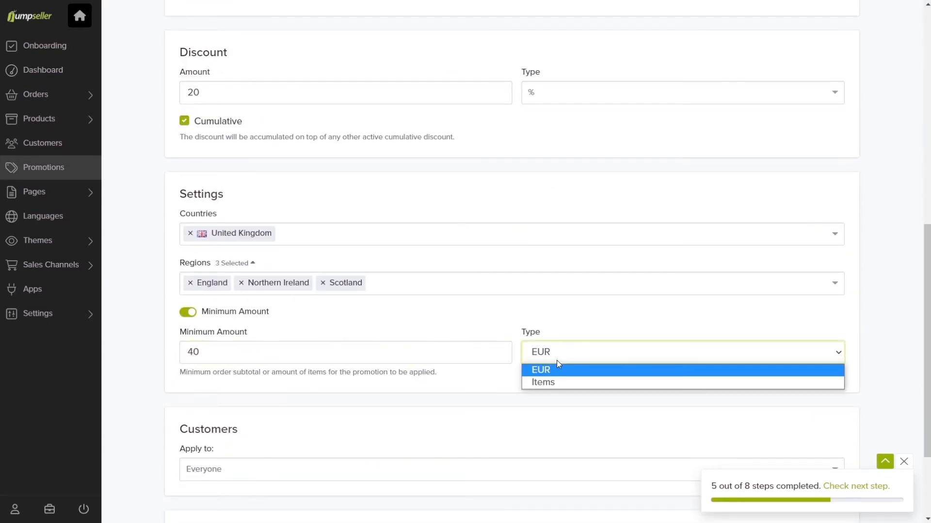
pyautogui.click(553, 381)
pyautogui.click(206, 352)
pyautogui.moveTo(206, 352); pyautogui.dragTo(182, 351)
pyautogui.write('5')
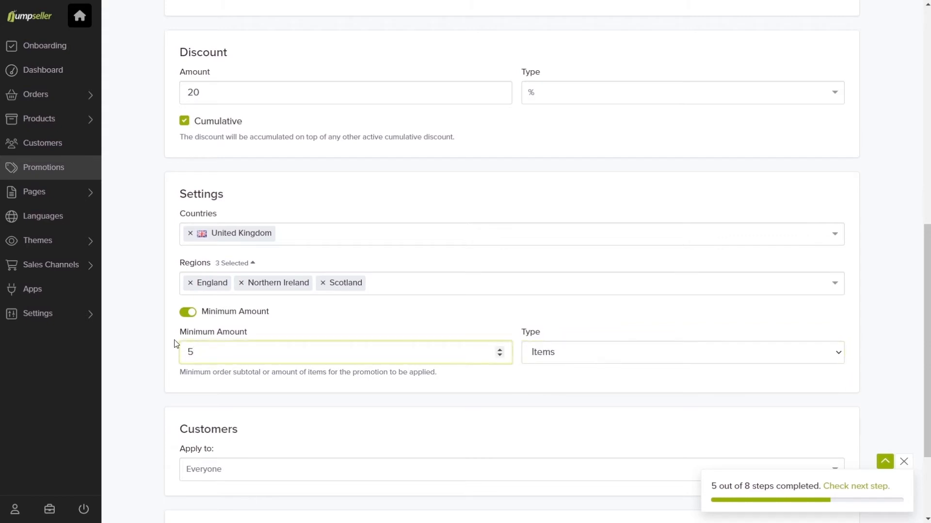
pyautogui.click(174, 339)
# Apply the promotion to selected products, choosing the Scarf and T-shirt categories.
pyautogui.scroll(5, 173, 340)
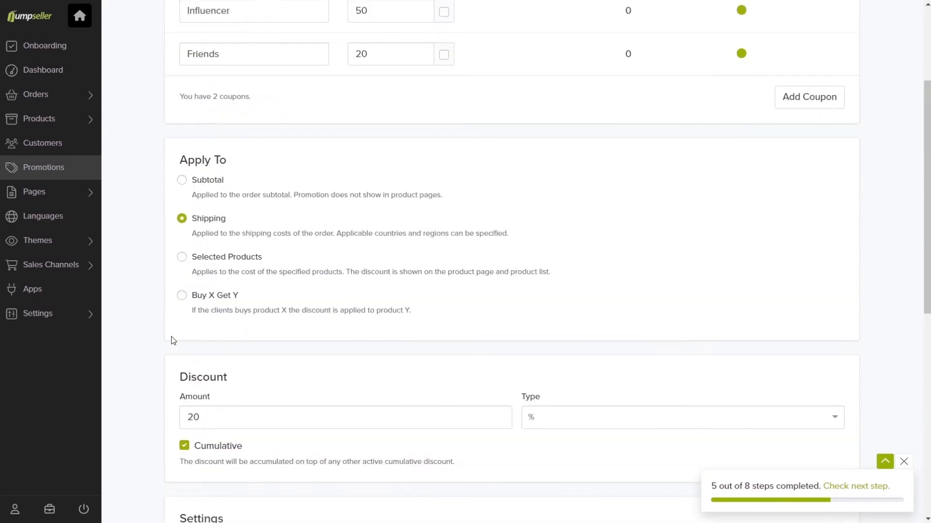
pyautogui.click(183, 258)
pyautogui.scroll(-5, 183, 258)
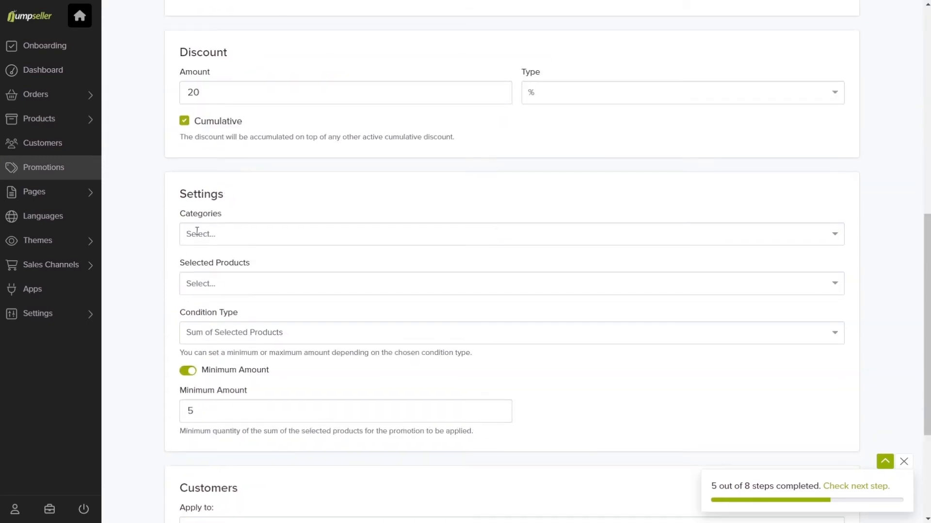
pyautogui.click(196, 233)
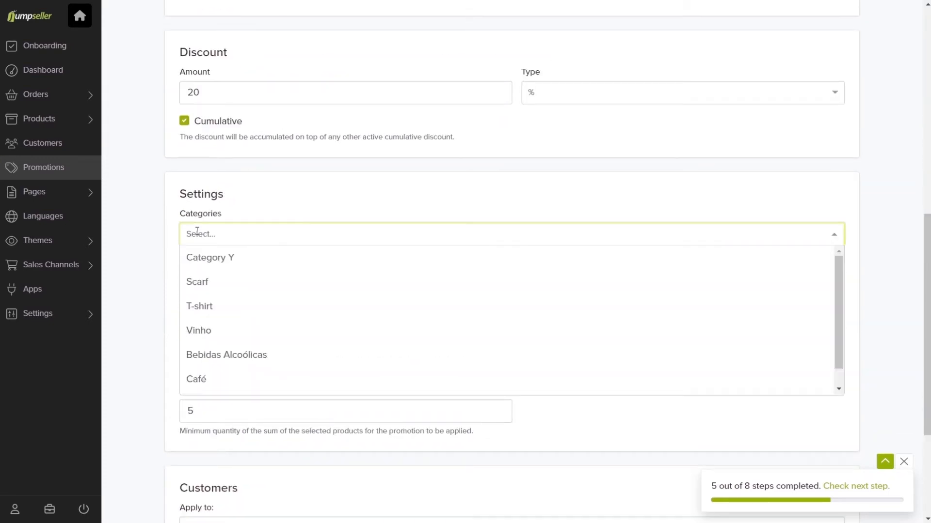
pyautogui.click(197, 282)
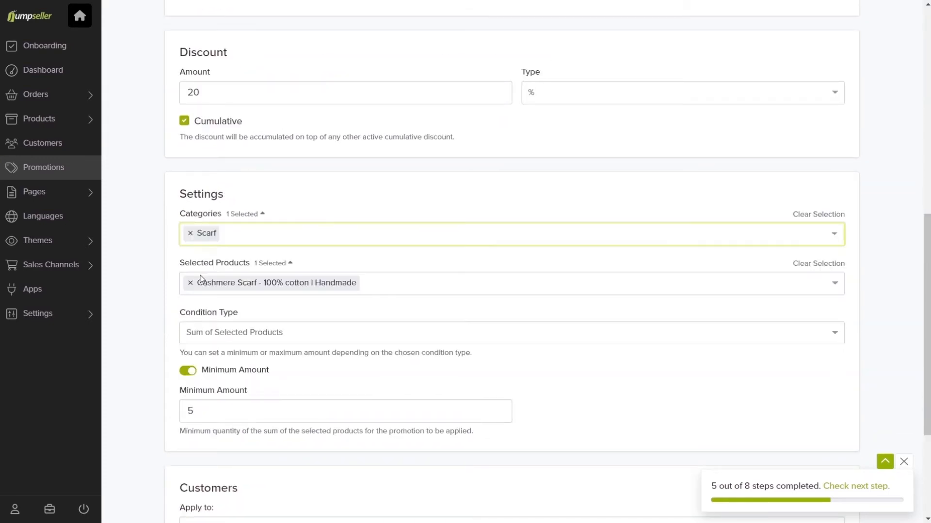
pyautogui.click(237, 238)
pyautogui.click(231, 280)
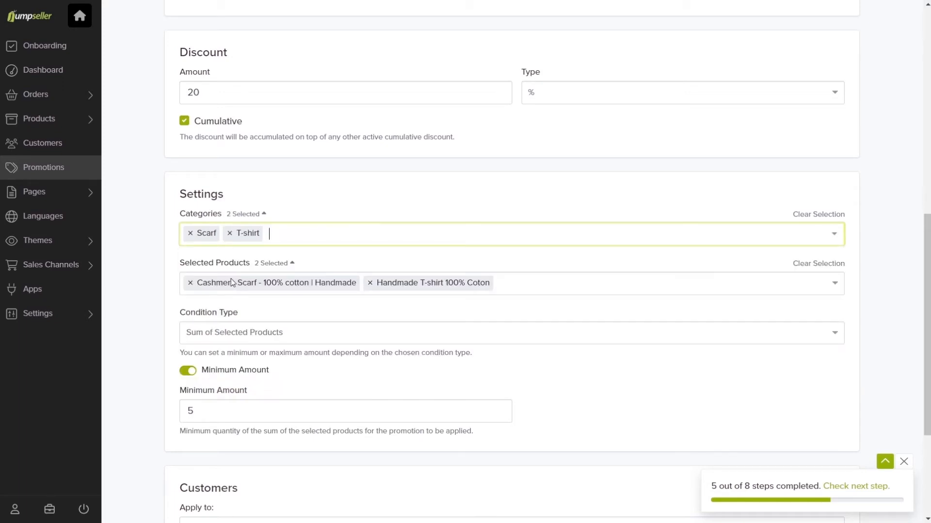
# Set the condition type to EUR with a minimum amount of 6.
pyautogui.click(228, 339)
pyautogui.click(223, 354)
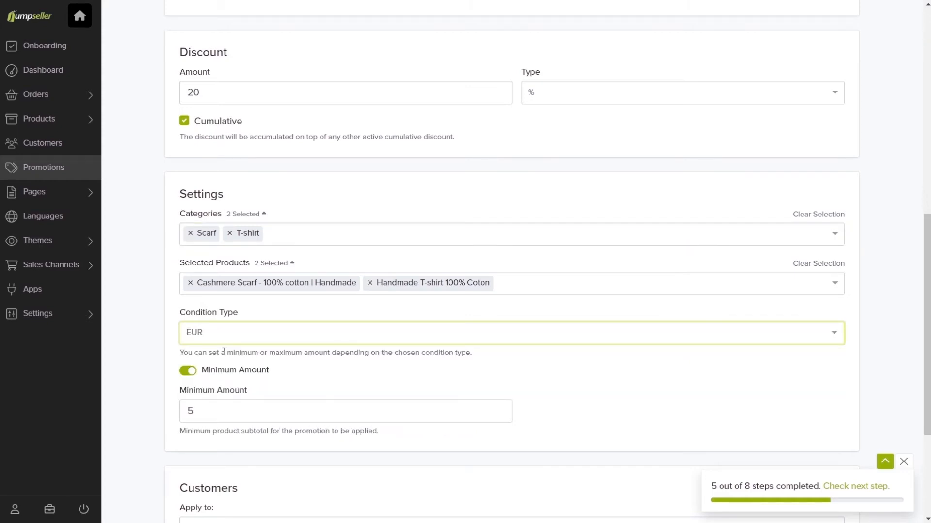
pyautogui.click(188, 371)
pyautogui.click(189, 371)
pyautogui.click(193, 413)
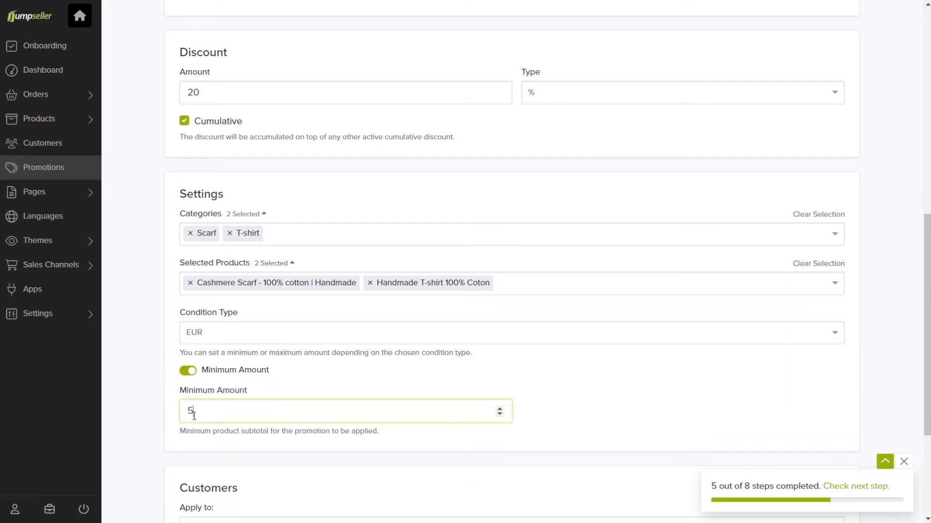
pyautogui.press('BackSpace')
pyautogui.write('6')
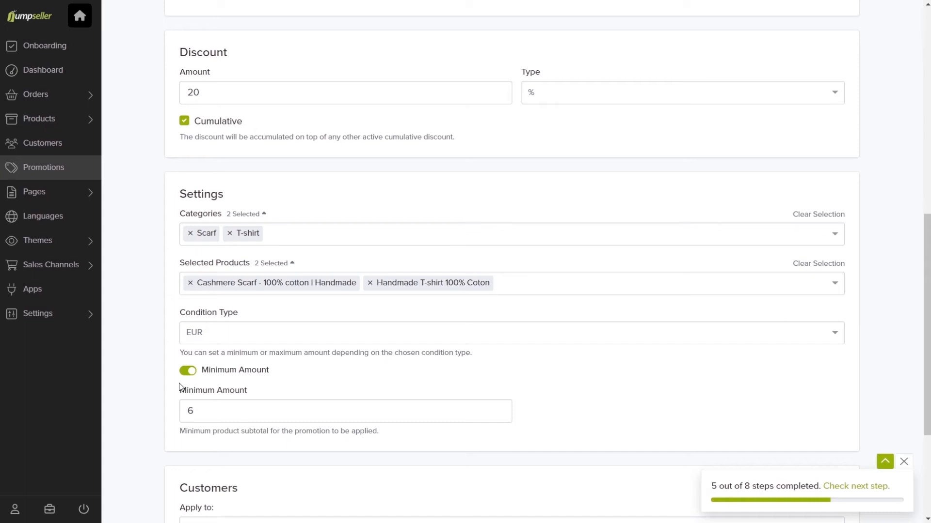
# Switch the promotion's condition type to Sum of Selected Products.
pyautogui.click(202, 341)
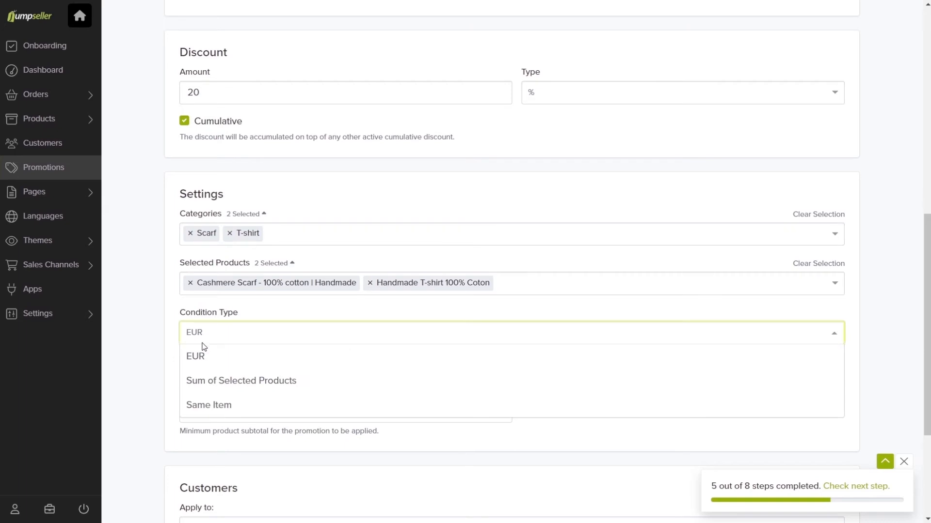
pyautogui.click(208, 381)
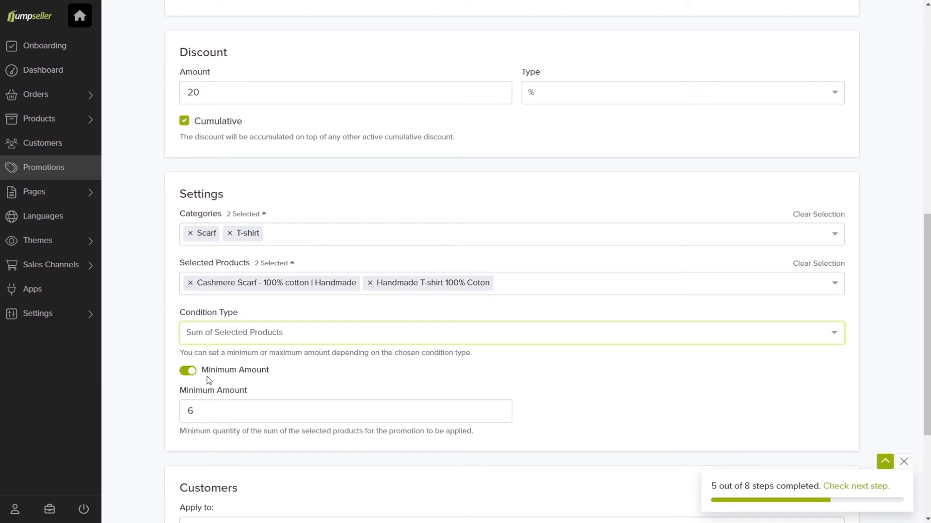
# Set the promotion's minimum amount to 3 and switch the condition type to Same Item.
pyautogui.doubleClick(181, 409)
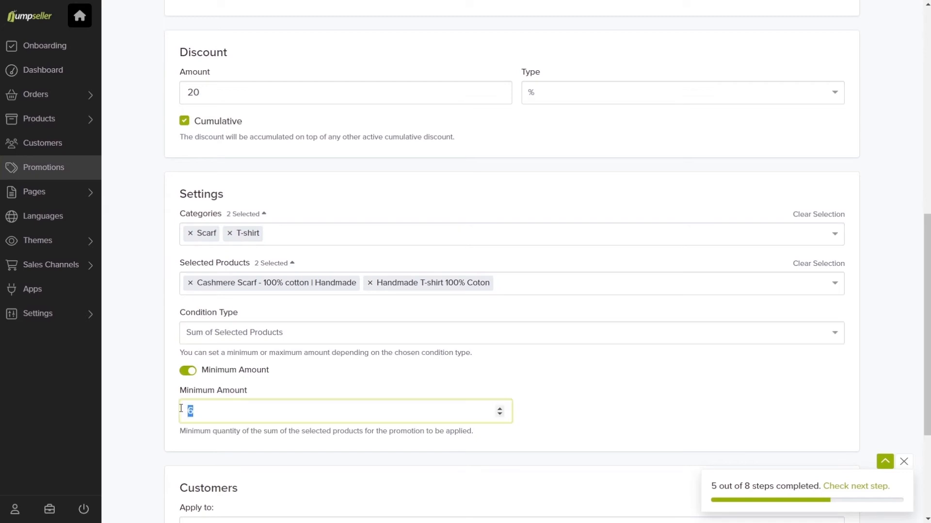
pyautogui.write('3')
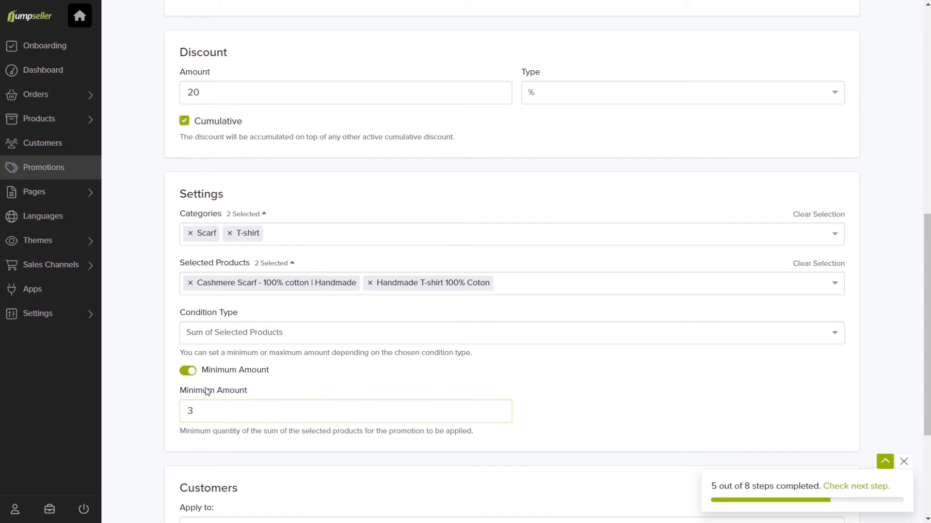
pyautogui.click(212, 340)
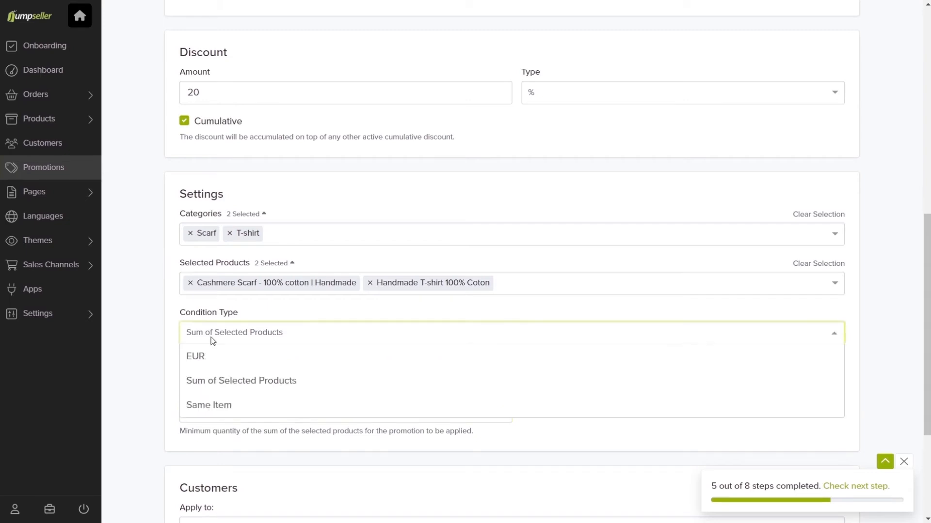
pyautogui.click(206, 404)
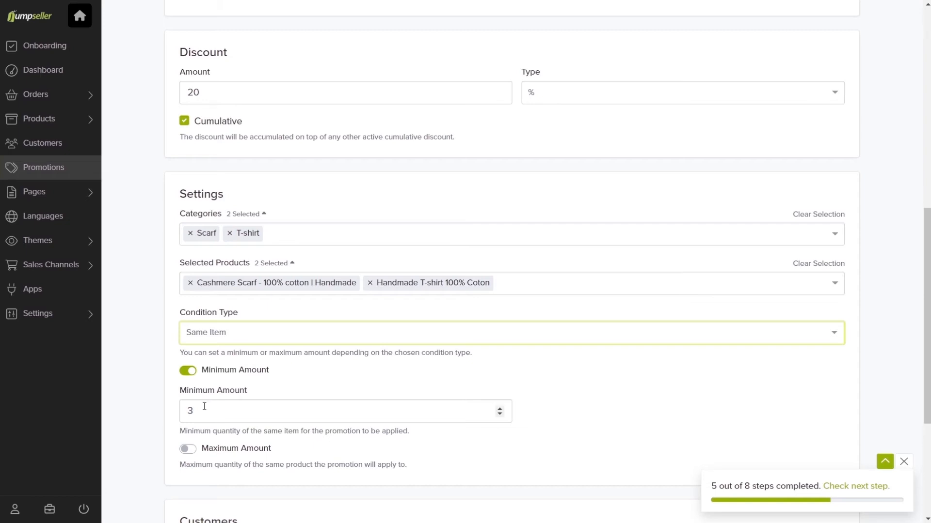
# Enable the maximum amount condition for the same item and set it to 6.
pyautogui.click(188, 449)
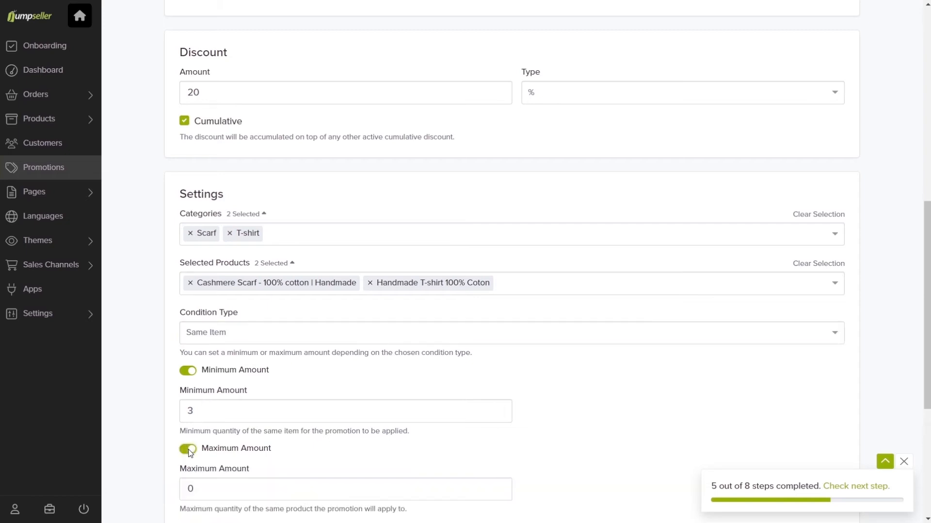
pyautogui.click(189, 490)
pyautogui.write('6')
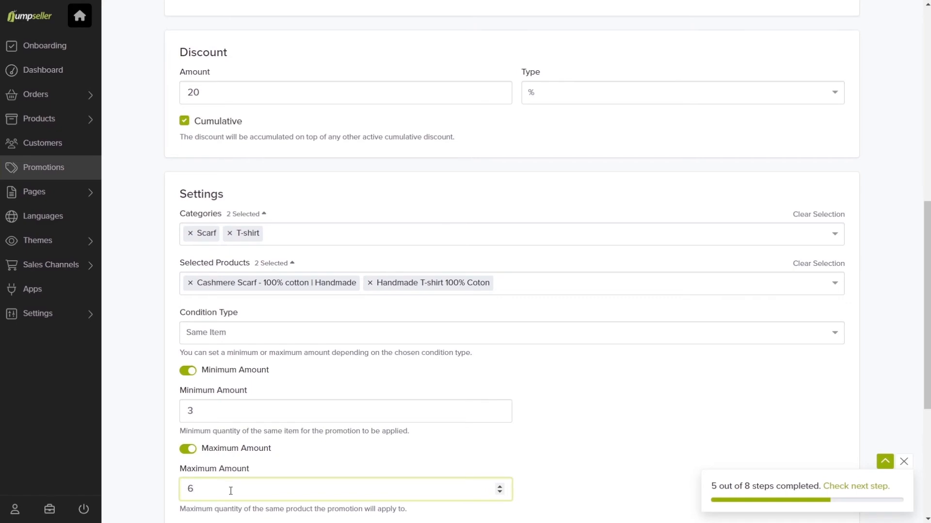
# Switch the promotion to Buy X Get Y, with the Handmade T-shirt and Cashmere Scarf as the products customers must add to the cart.
pyautogui.scroll(10, 225, 485)
pyautogui.click(215, 463)
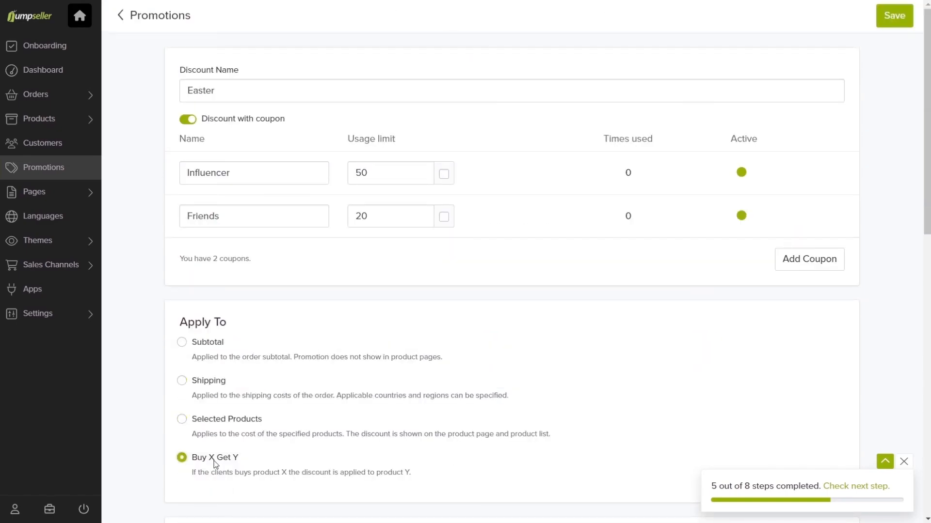
pyautogui.scroll(-5, 214, 464)
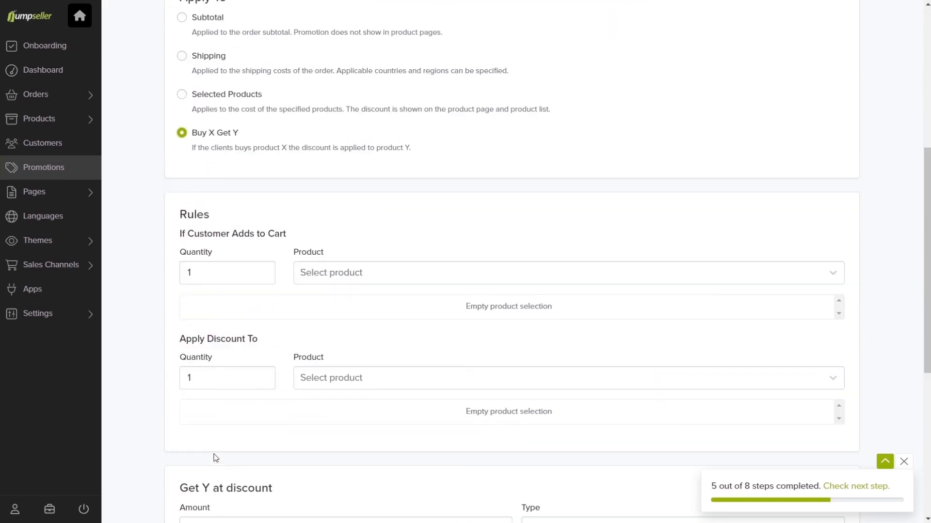
pyautogui.click(348, 272)
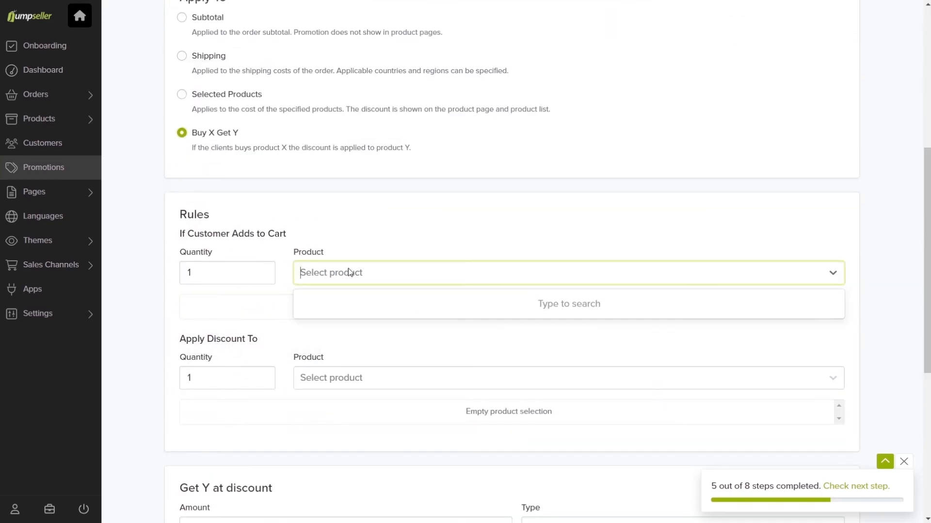
pyautogui.write('T')
pyautogui.press('Return')
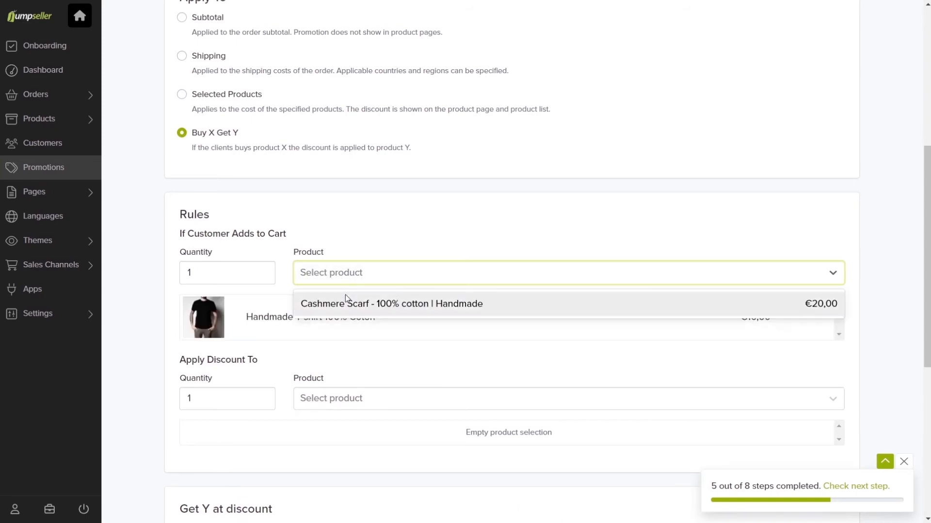
pyautogui.click(345, 298)
# Set the Buy X Get Y quantities to 3 items added to the cart and 2 items receiving the discount.
pyautogui.doubleClick(183, 268)
pyautogui.write('3')
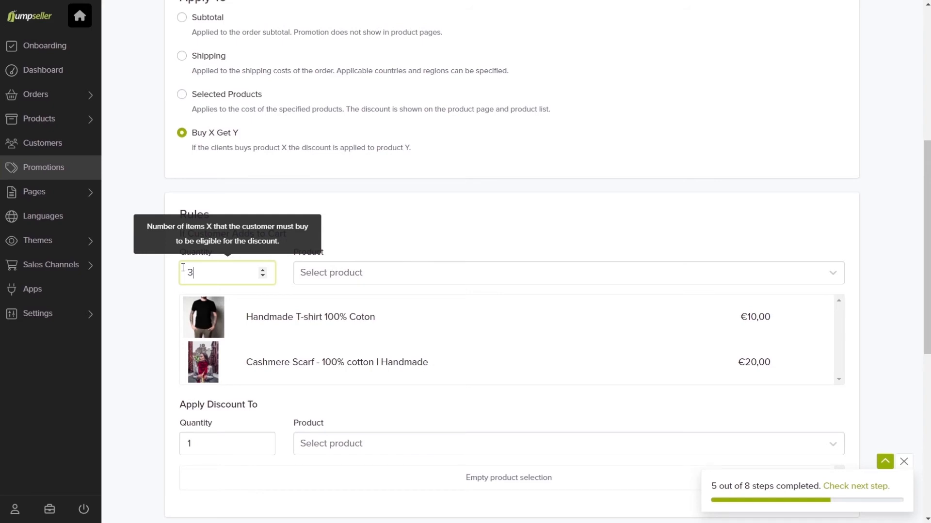
pyautogui.doubleClick(199, 440)
pyautogui.write('2')
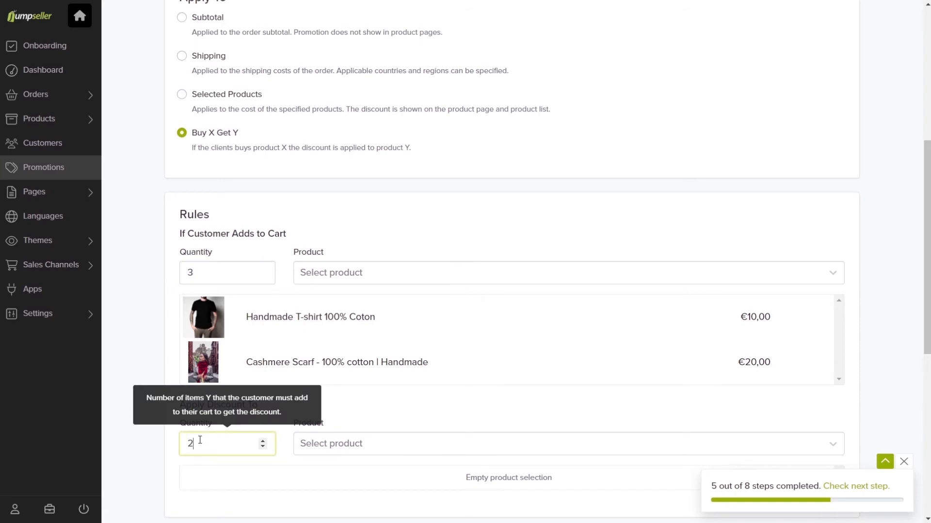
# Add Red Pants - 100% Cotton and Nordstrom White Pants - 100% Cotton as the products that receive the discount.
pyautogui.click(326, 447)
pyautogui.click(320, 441)
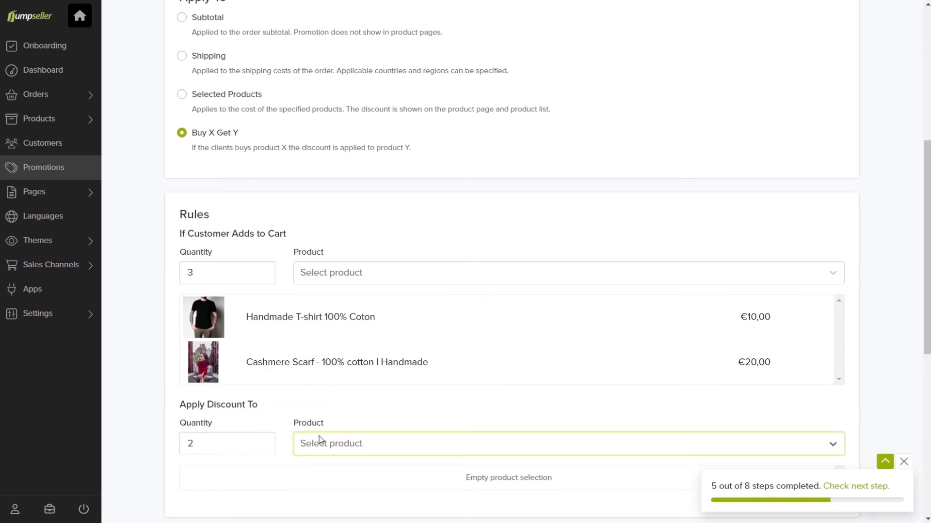
pyautogui.write('Red P')
pyautogui.click(318, 473)
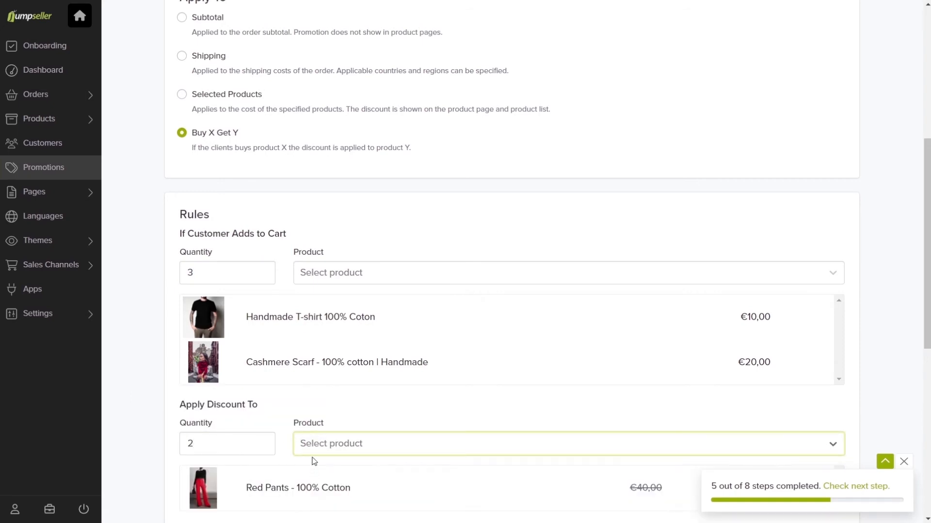
pyautogui.scroll(-3, 321, 301)
pyautogui.click(317, 283)
pyautogui.write('W')
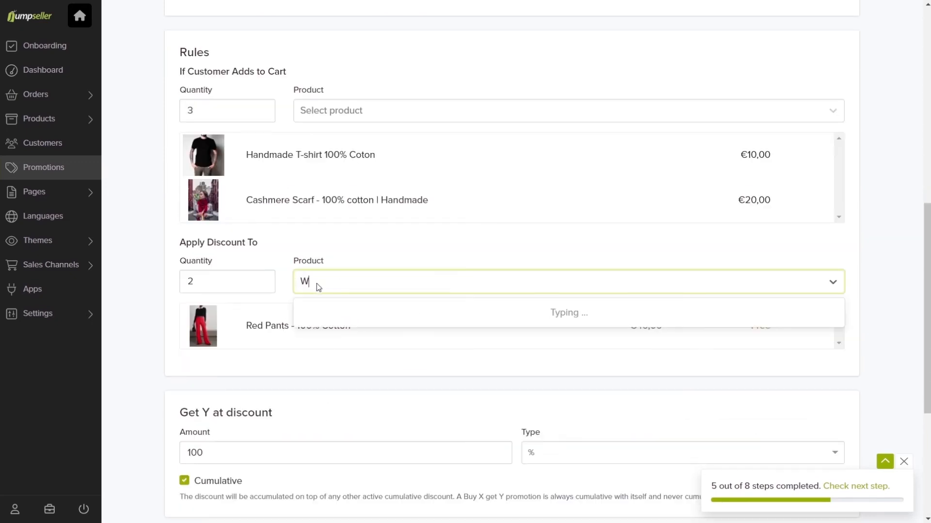
pyautogui.write('hite Pants')
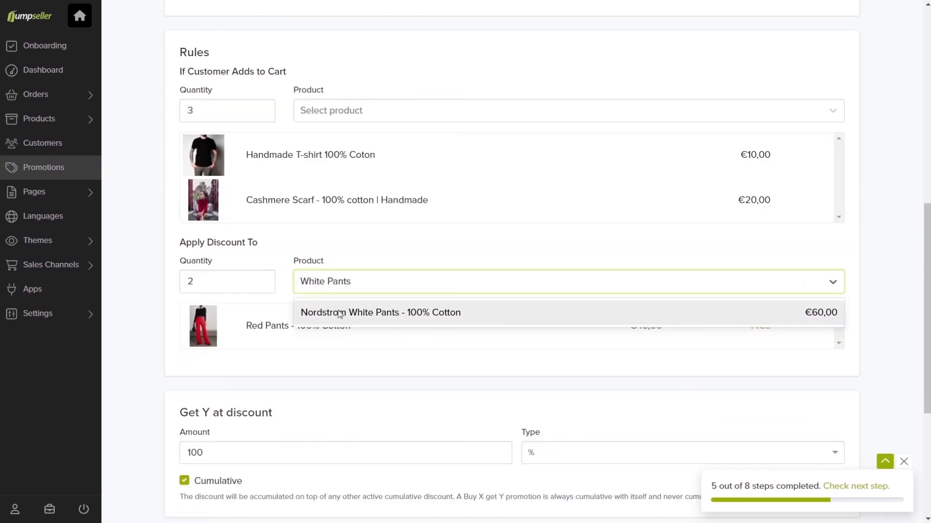
pyautogui.click(340, 314)
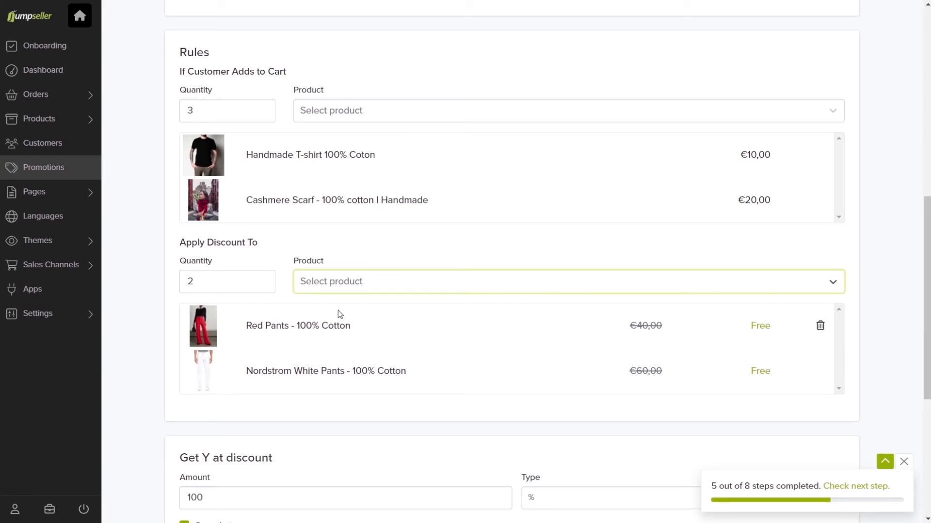
# Set the Get Y discount amount to 50%.
pyautogui.scroll(2, 338, 314)
pyautogui.scroll(-6, 339, 320)
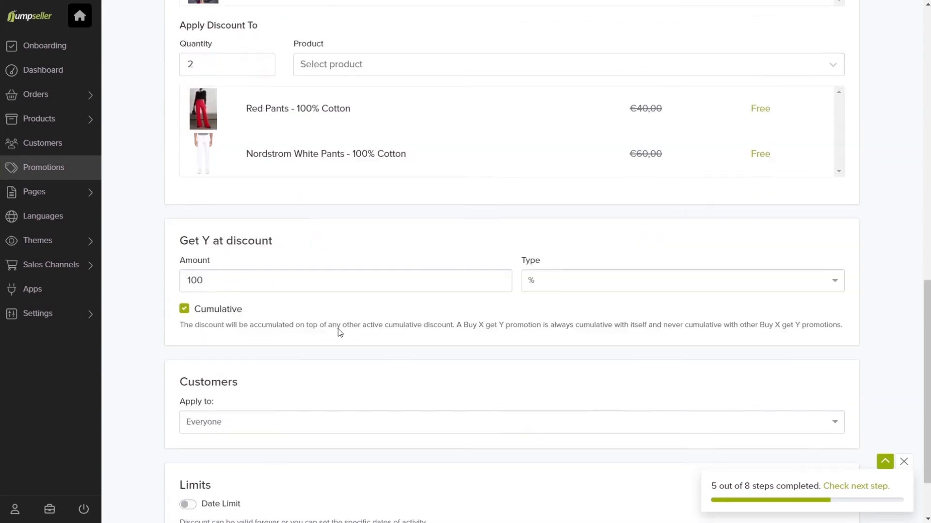
pyautogui.scroll(2, 338, 328)
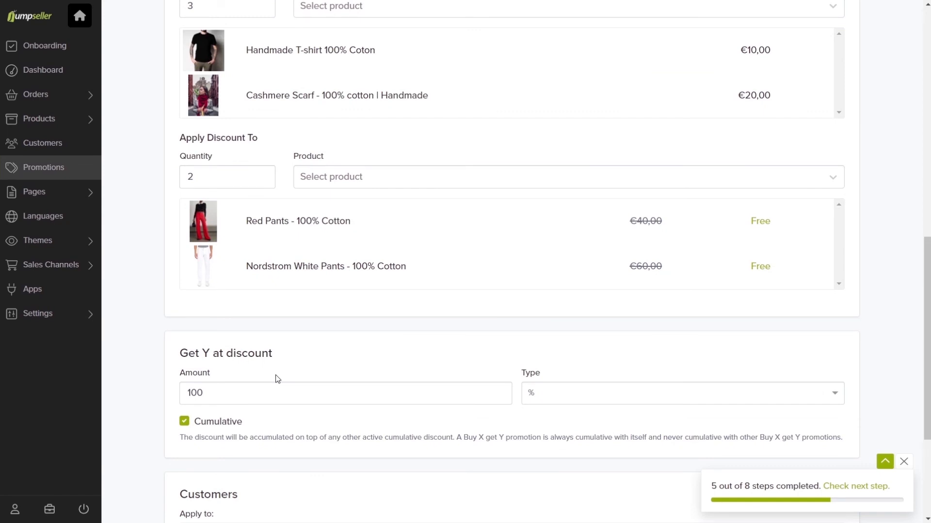
pyautogui.moveTo(225, 388); pyautogui.dragTo(177, 390)
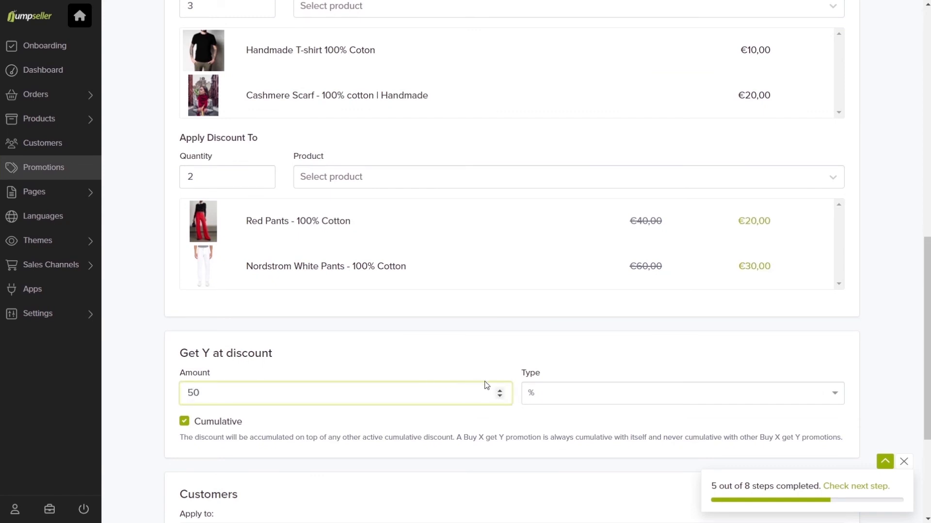
# Change the Get Y discount type to EUR with an amount of 20, keeping it cumulative.
pyautogui.click(555, 395)
pyautogui.click(543, 441)
pyautogui.moveTo(378, 400); pyautogui.dragTo(179, 403)
pyautogui.write('20')
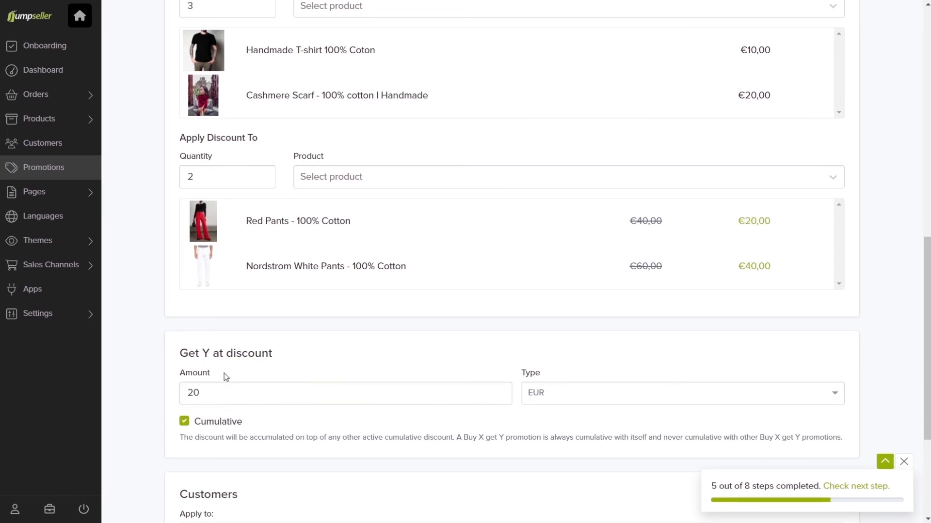
pyautogui.click(185, 421)
# Restrict the promotion to customers from selected categories, choosing the Client from physical store category.
pyautogui.scroll(-3, 184, 423)
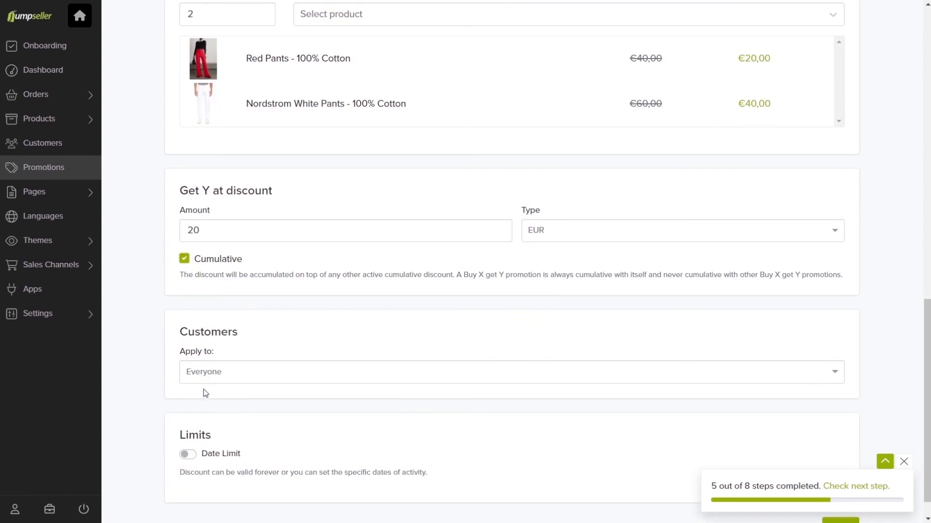
pyautogui.click(208, 371)
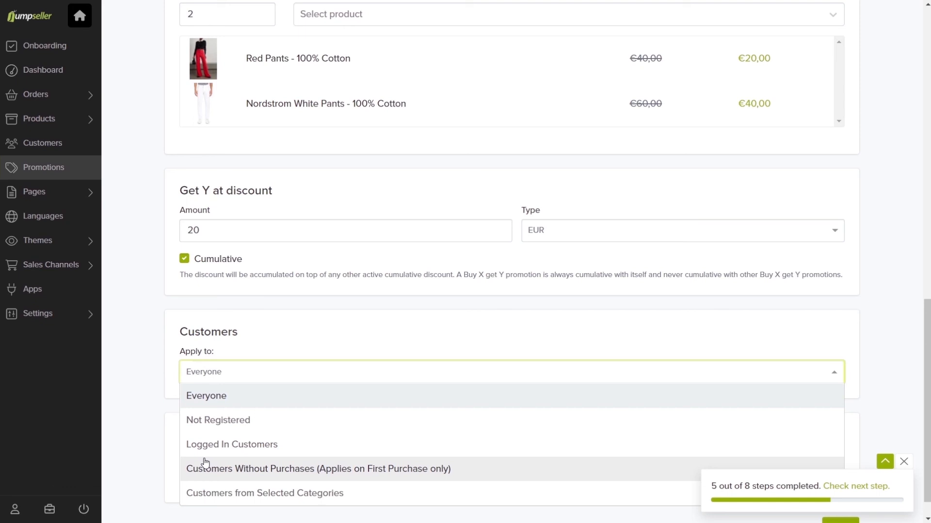
pyautogui.click(200, 492)
pyautogui.click(217, 419)
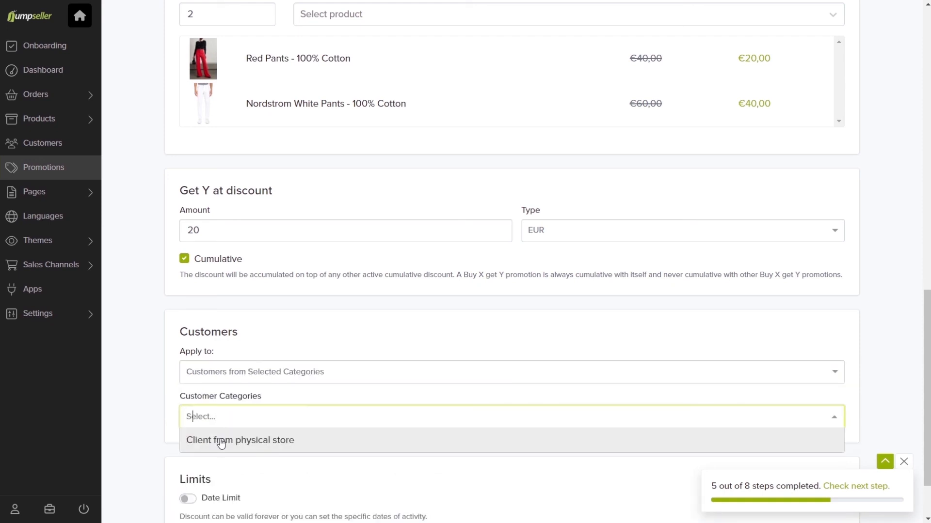
pyautogui.click(221, 441)
# Enable the date limit and extend the promotion's active period to 29/4/2022 - 10/5/2022.
pyautogui.scroll(-2, 220, 441)
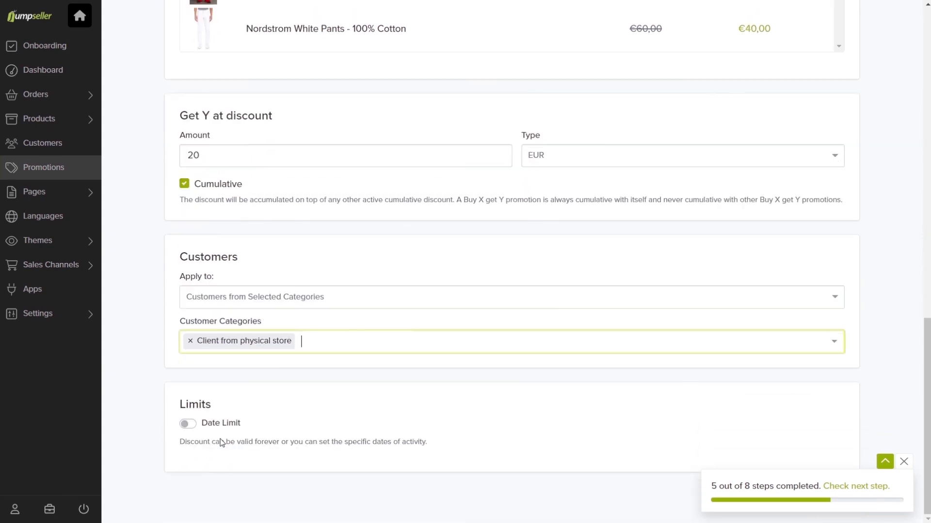
pyautogui.click(186, 425)
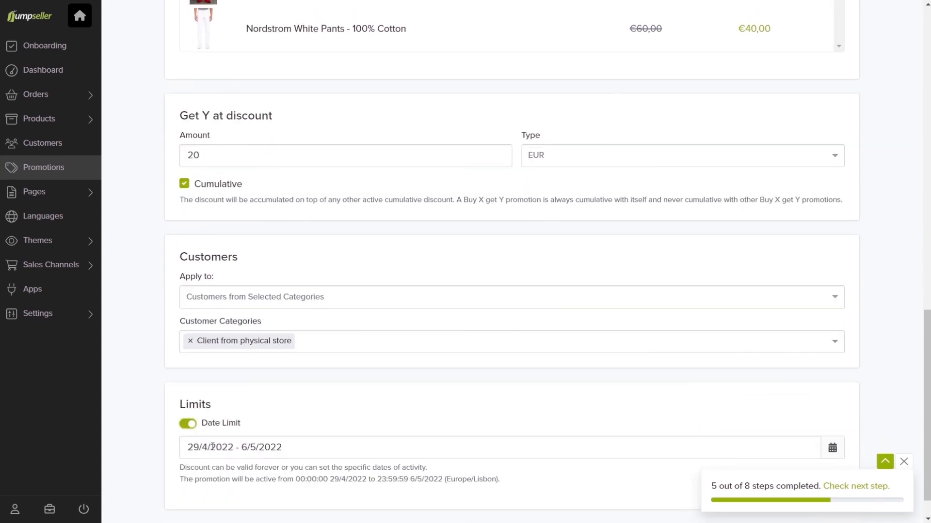
pyautogui.click(223, 447)
pyautogui.scroll(-2, 445, 426)
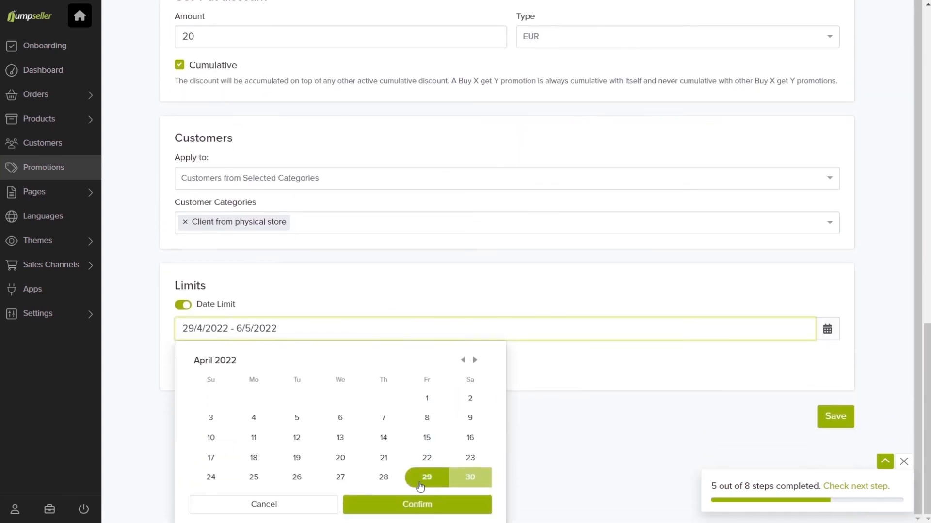
pyautogui.click(473, 361)
pyautogui.click(297, 416)
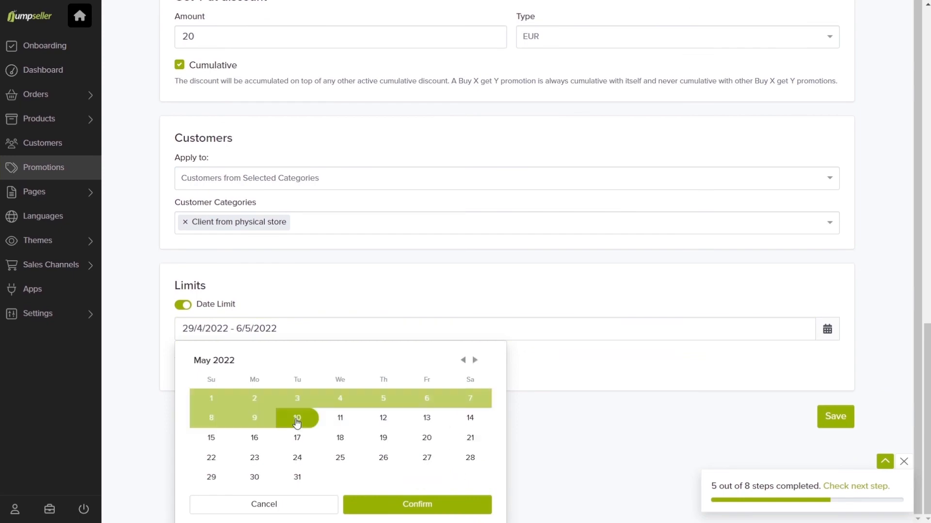
pyautogui.click(416, 504)
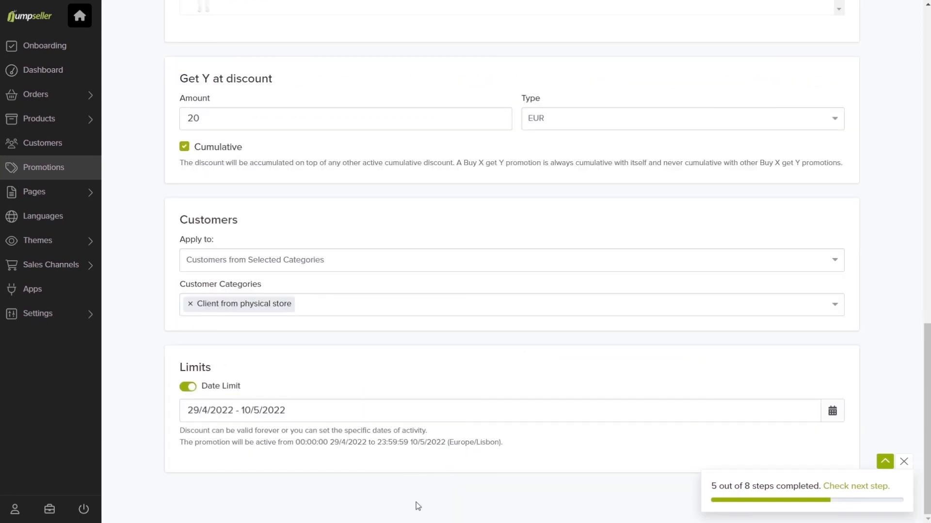
# Turn off the coupon requirement for the discount and enable a usage limit of 100.
pyautogui.scroll(15, 416, 502)
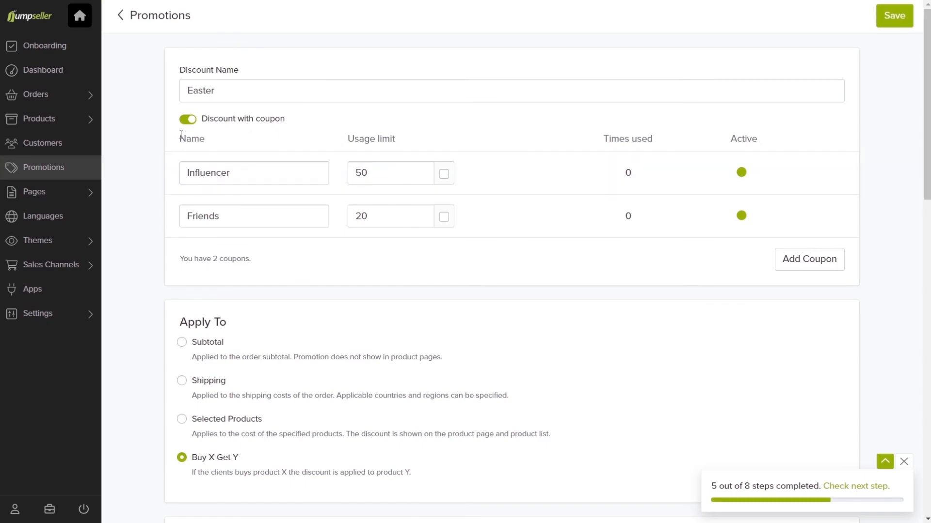
pyautogui.click(189, 121)
pyautogui.scroll(-15, 189, 121)
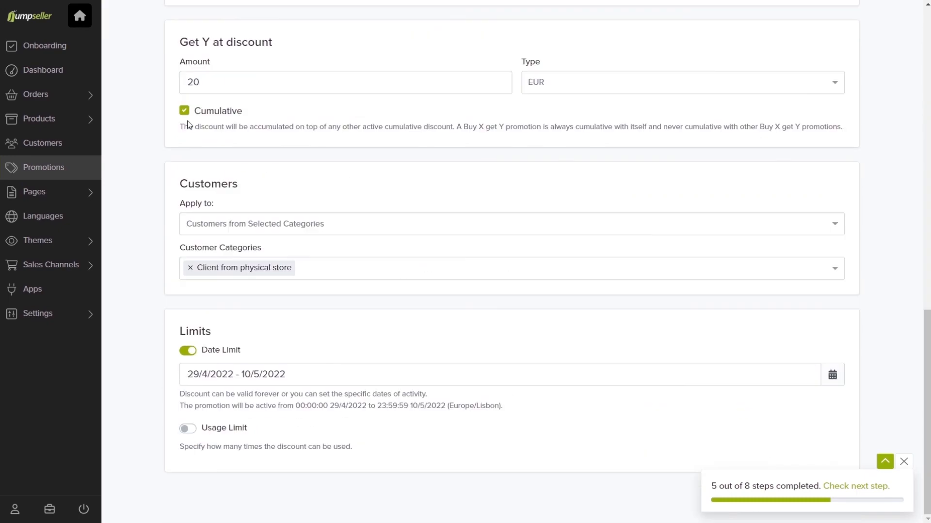
pyautogui.click(188, 429)
pyautogui.write('00')
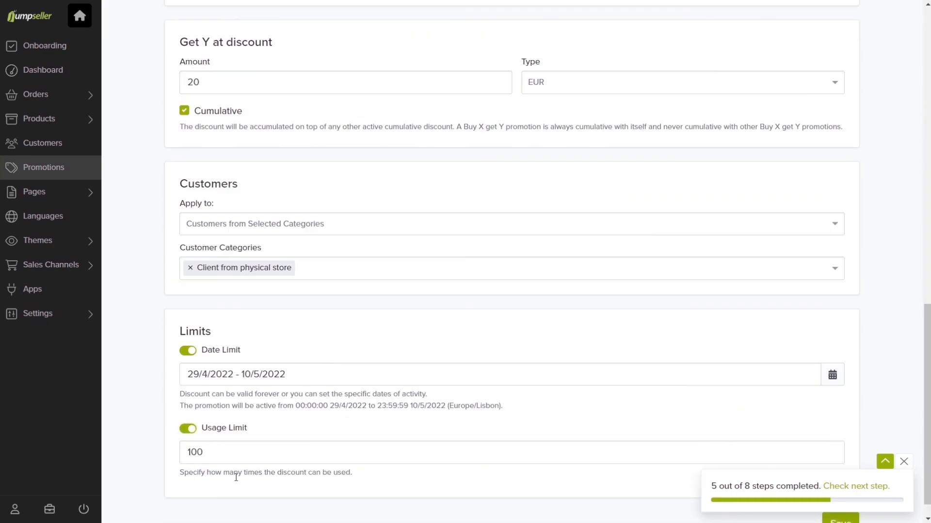
pyautogui.scroll(-1, 236, 477)
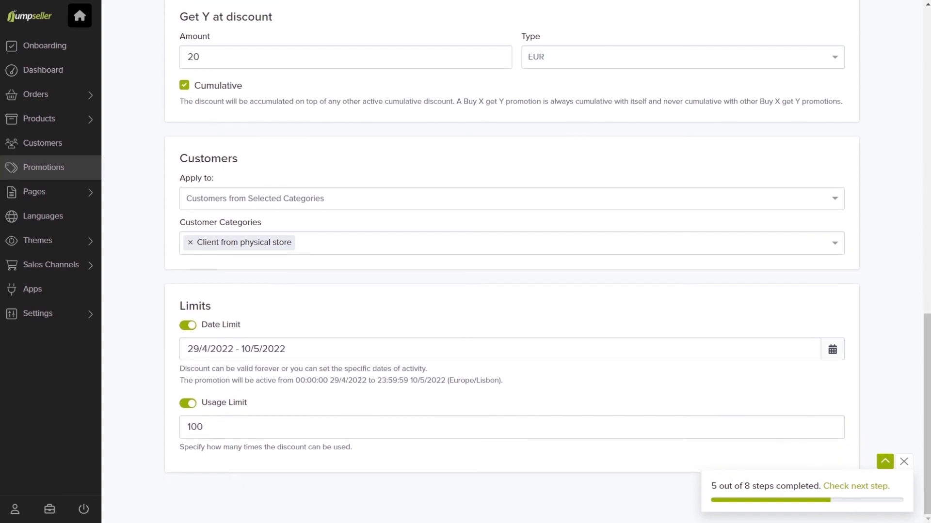
pyautogui.click(904, 462)
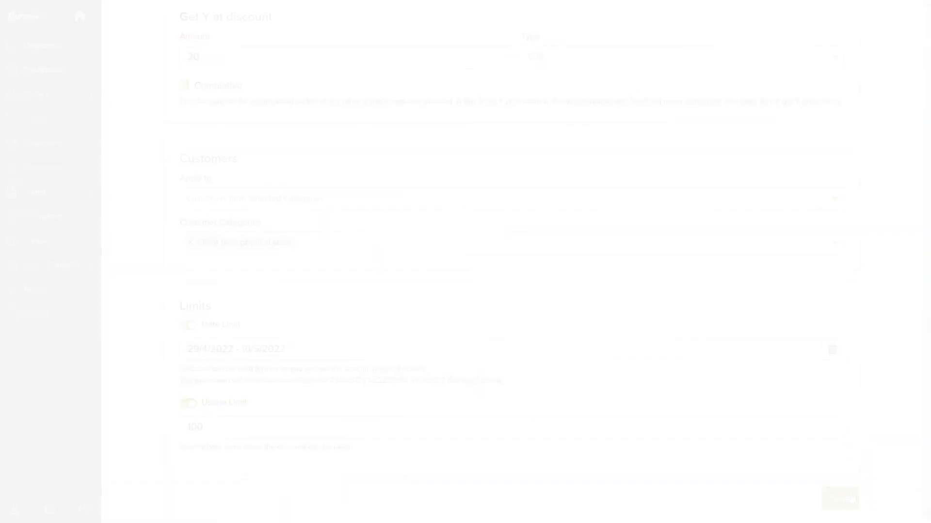